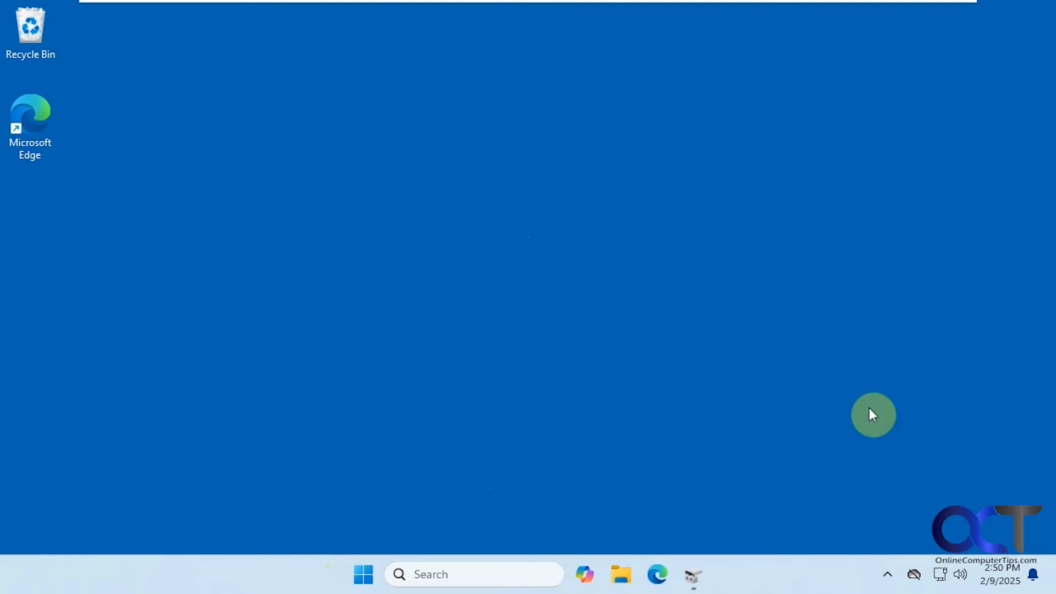
Step: Bring up Disk Management and initialize Disk 1 and Disk 3 with the GPT partition style
left_click(694, 573)
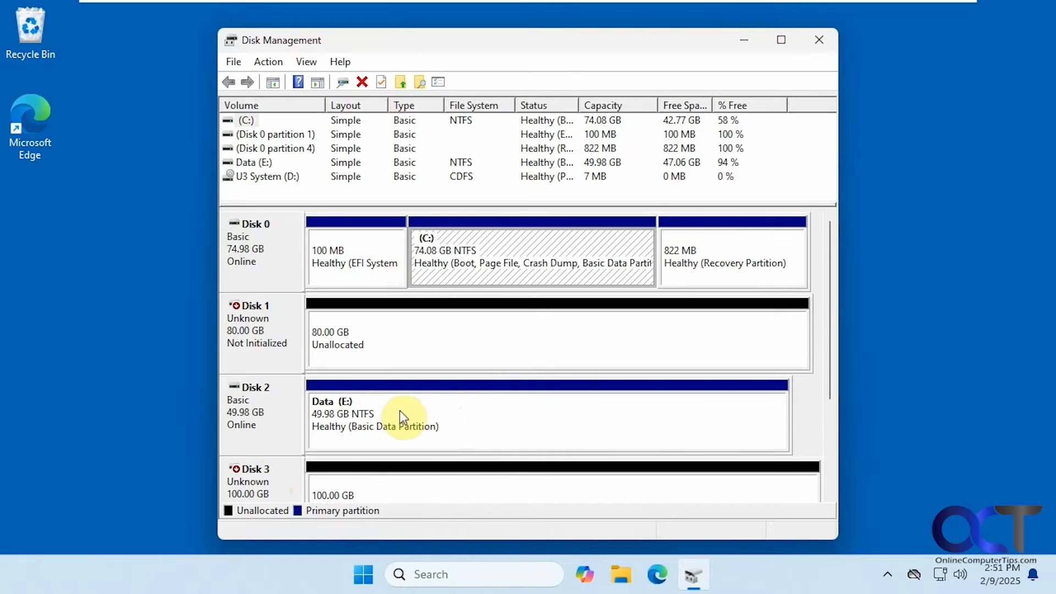
right_click(442, 418)
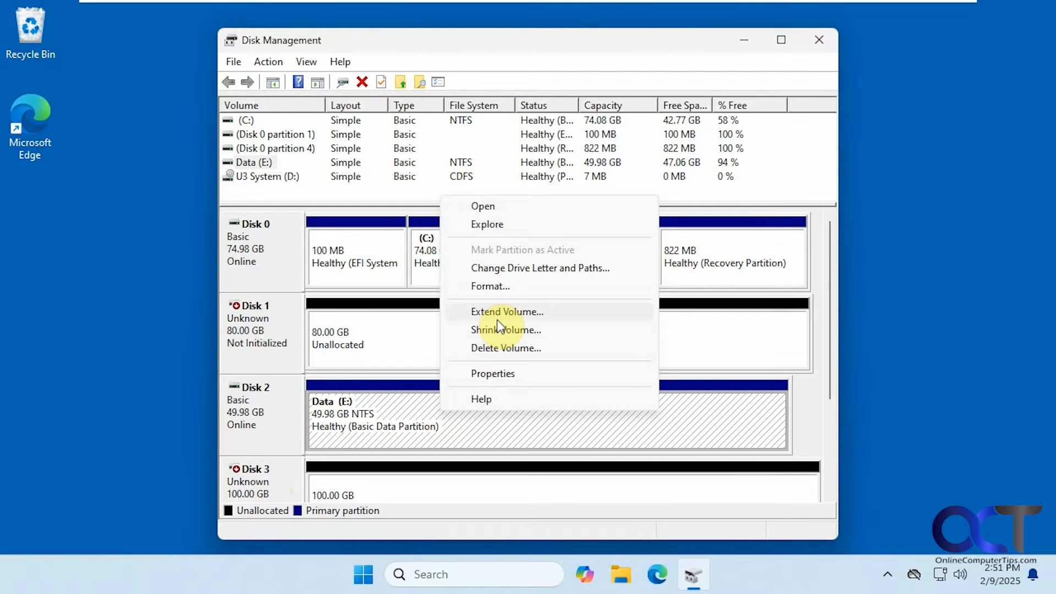
right_click(405, 333)
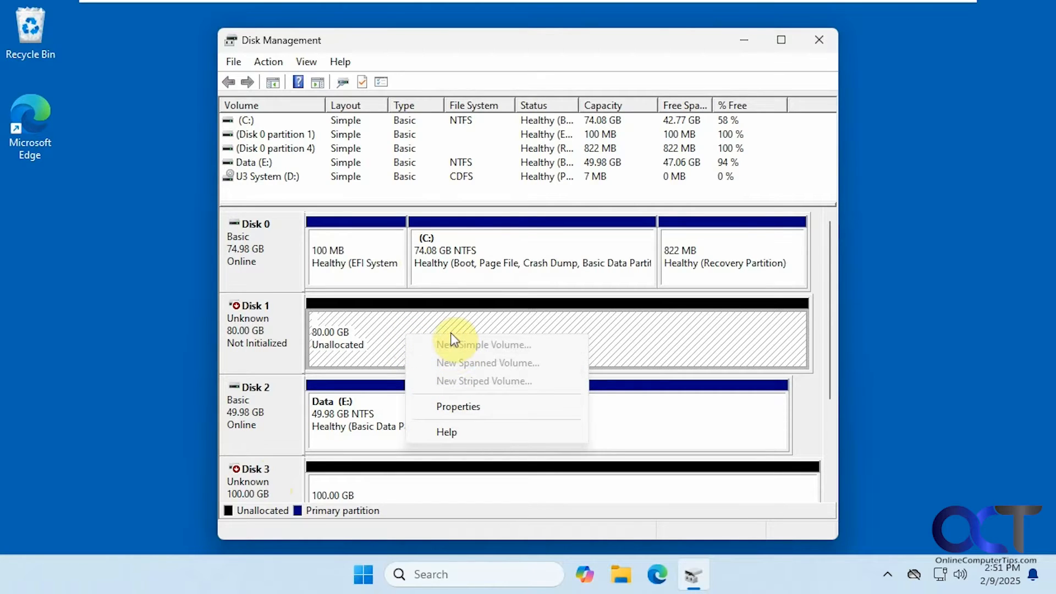
left_click(287, 337)
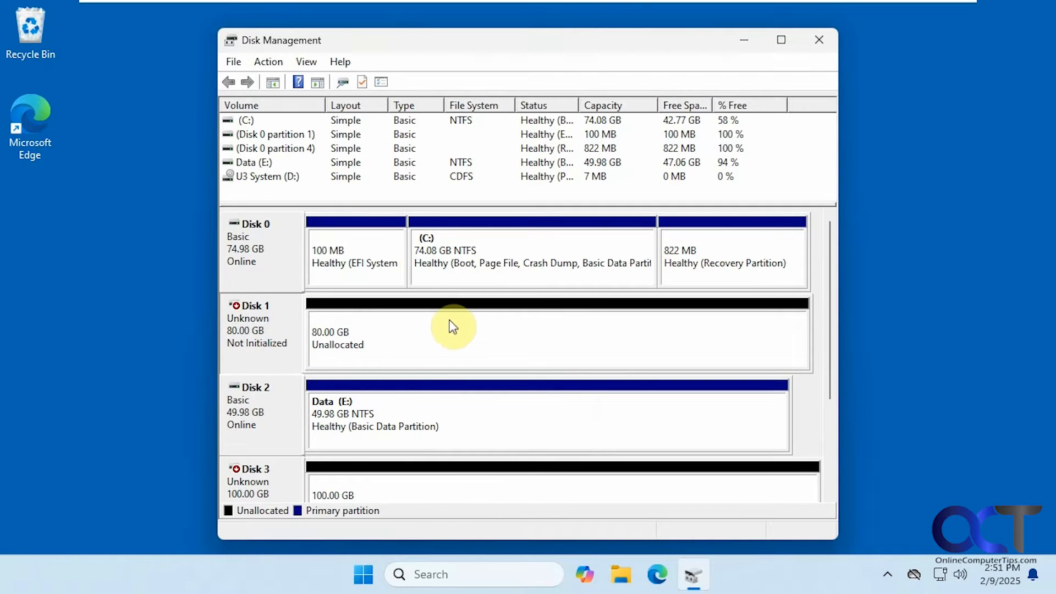
right_click(276, 321)
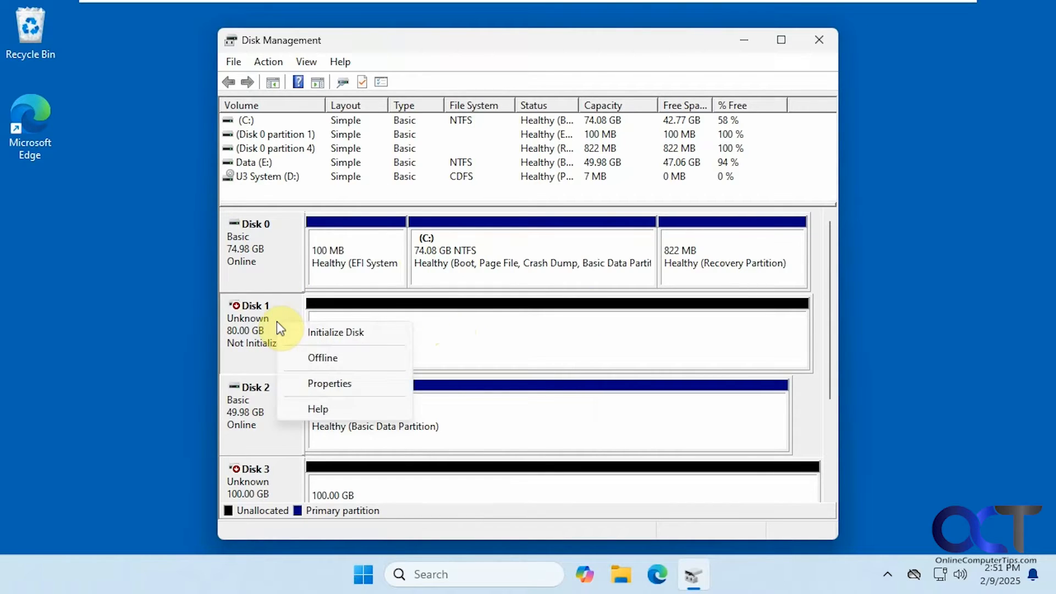
left_click(315, 332)
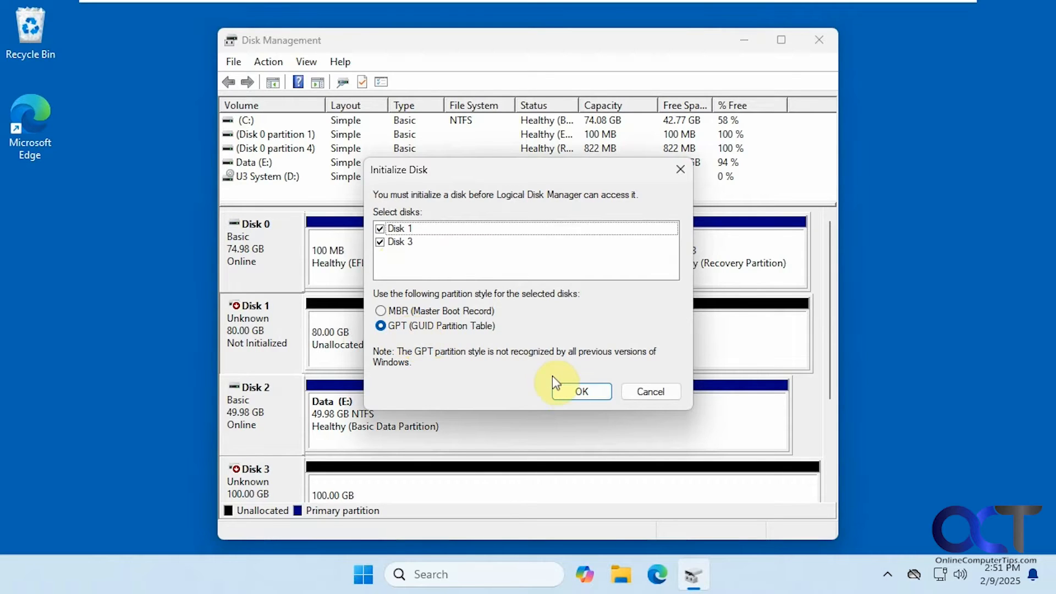
left_click(566, 391)
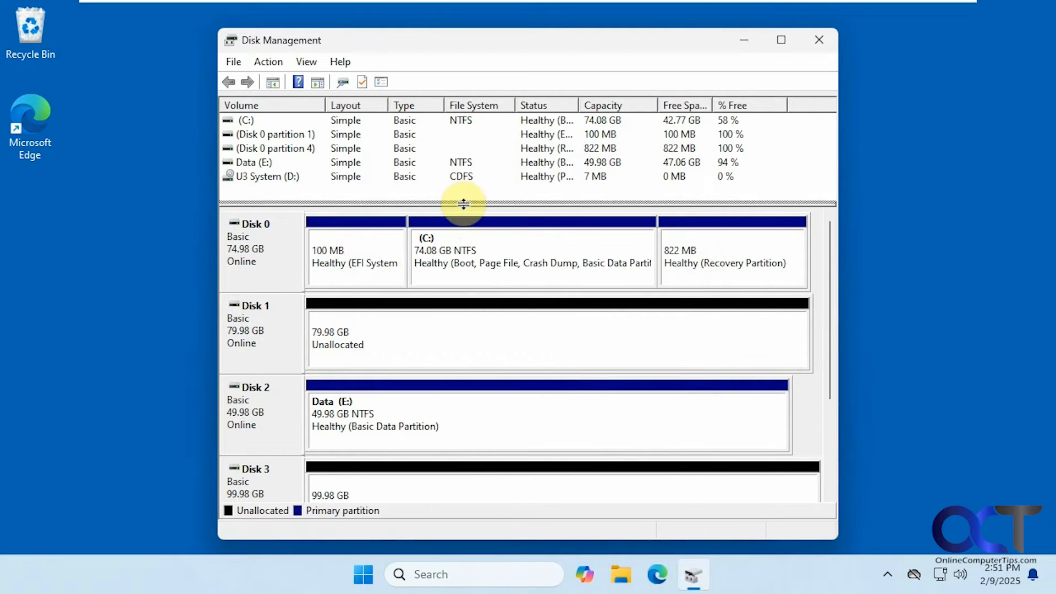
left_click_drag(463, 204, 462, 186)
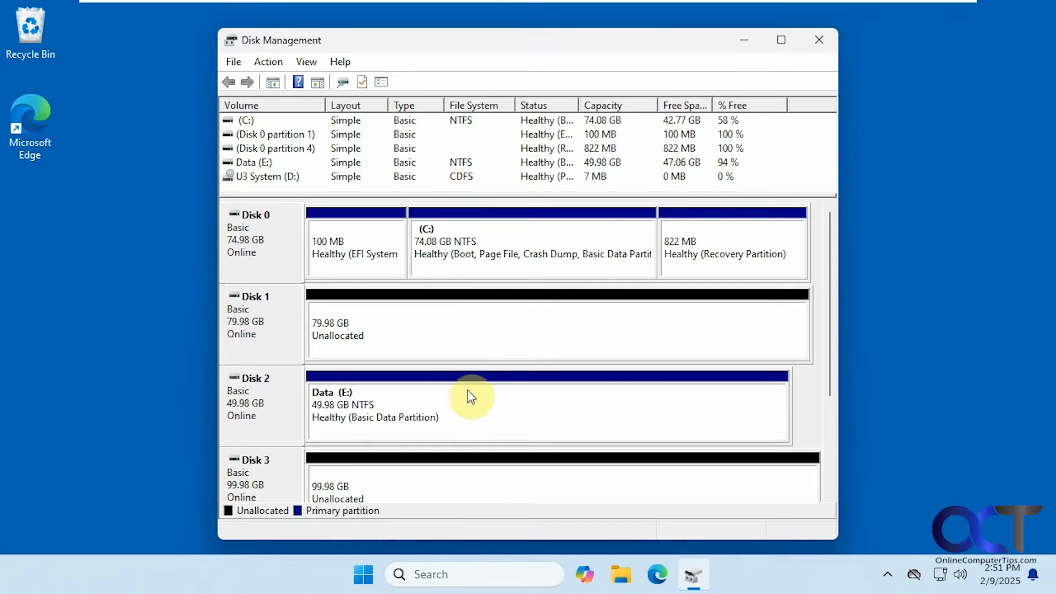
right_click(445, 403)
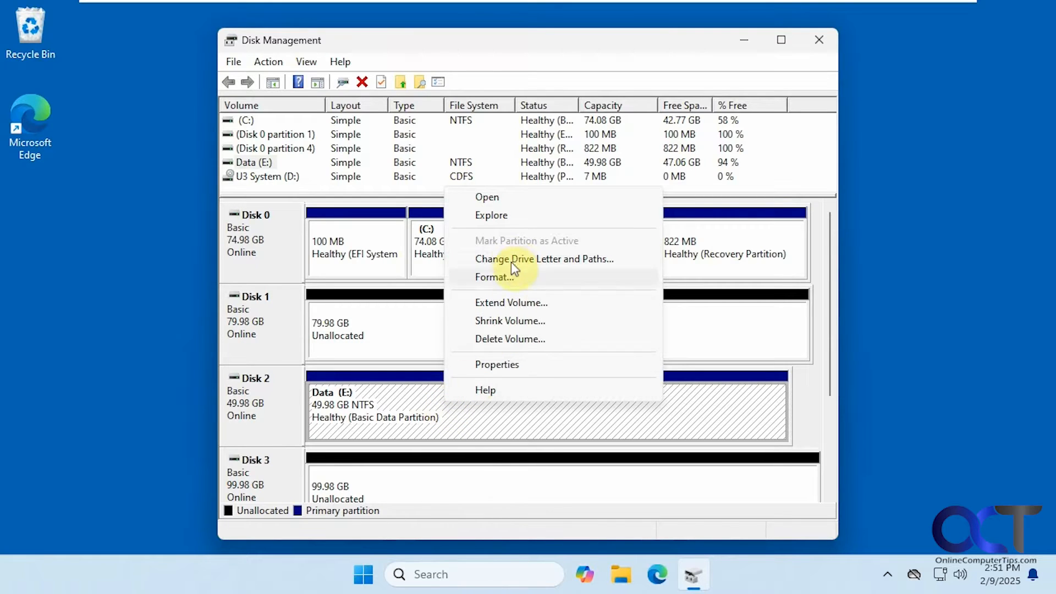
left_click(422, 344)
right_click(422, 344)
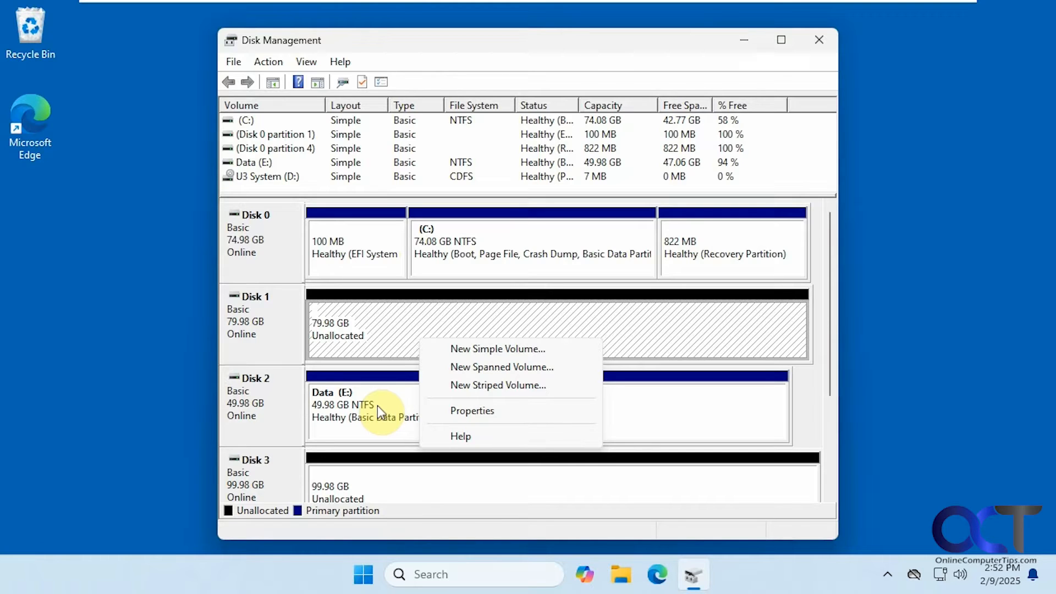
Step: Delete the Data (E:) volume on Disk 2 and accept the erasure of its data
left_click(616, 418)
right_click(562, 412)
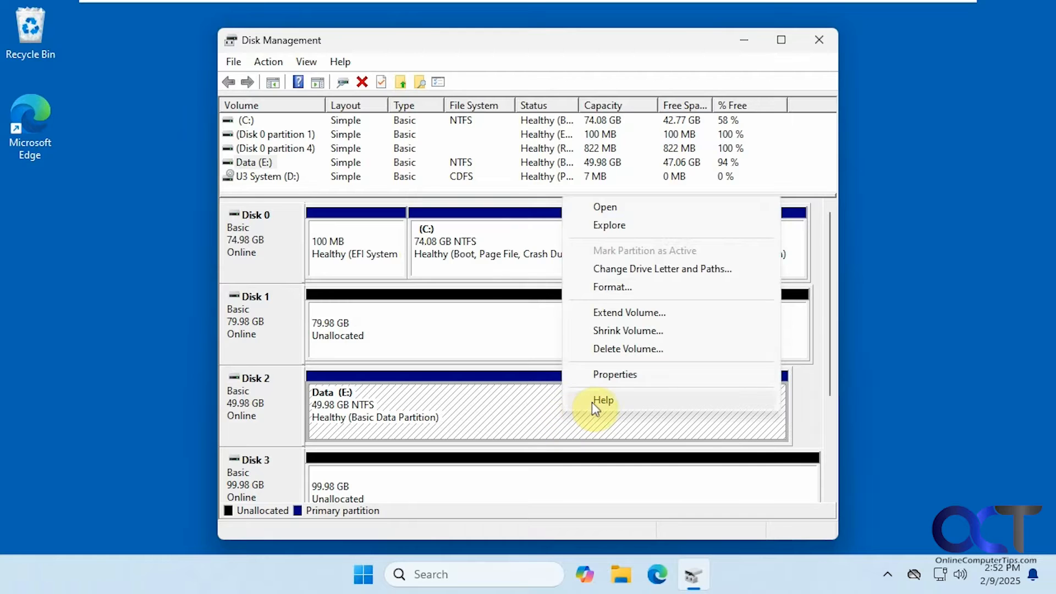
left_click(632, 356)
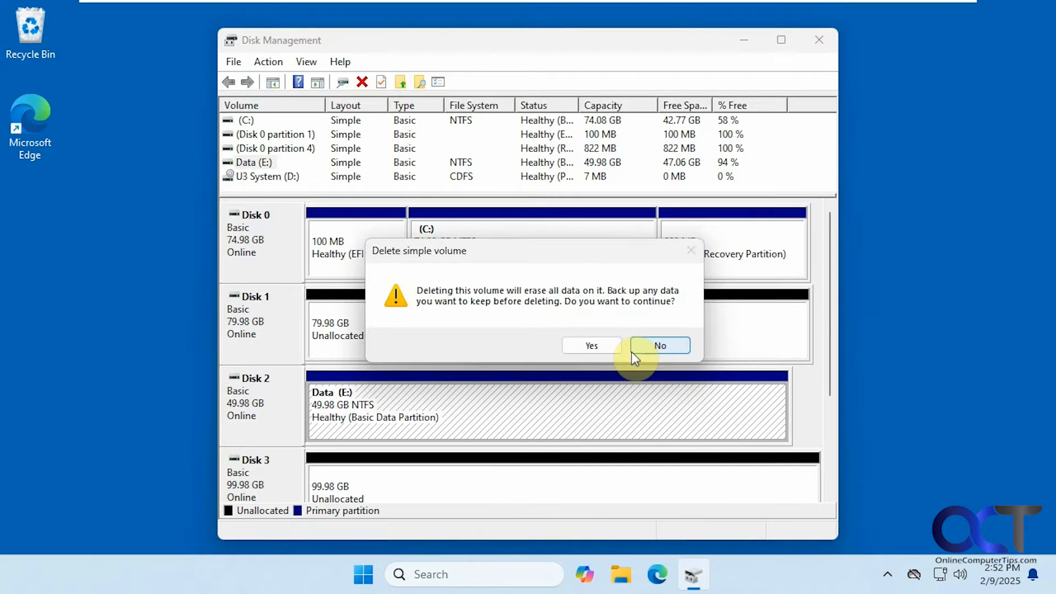
left_click(592, 347)
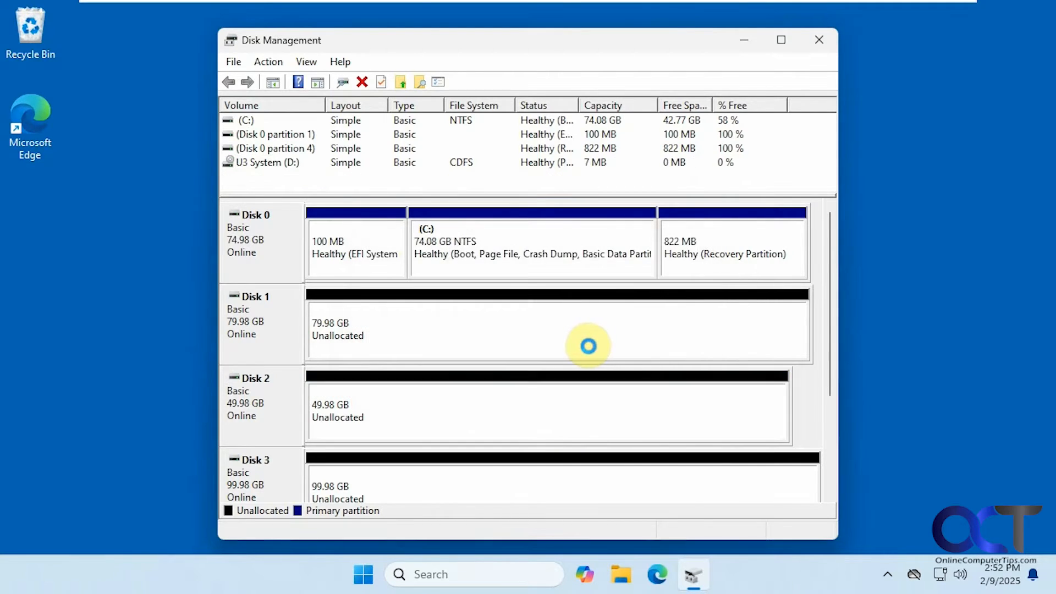
right_click(499, 412)
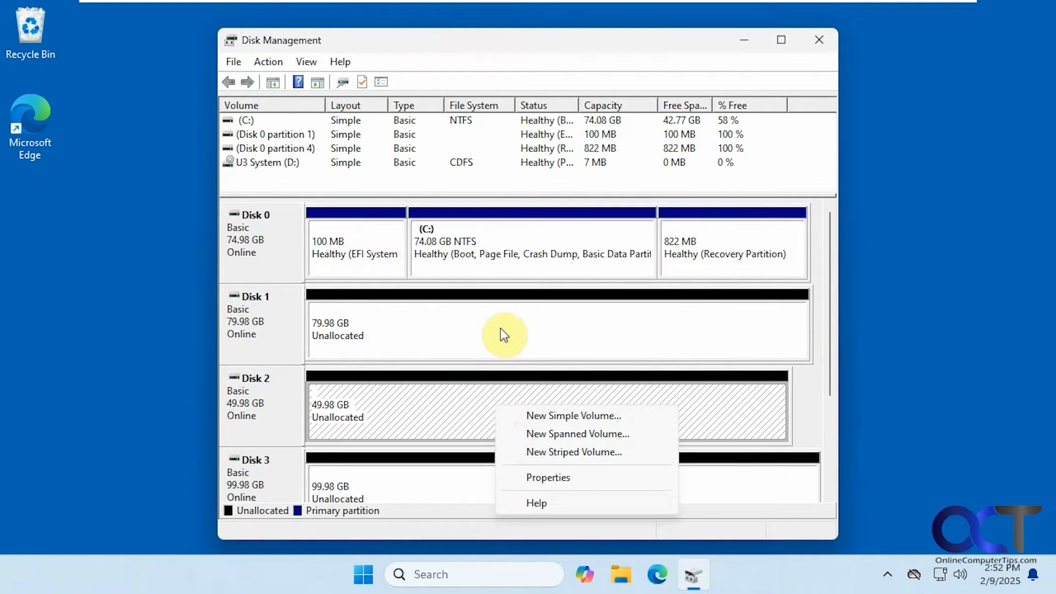
right_click(470, 318)
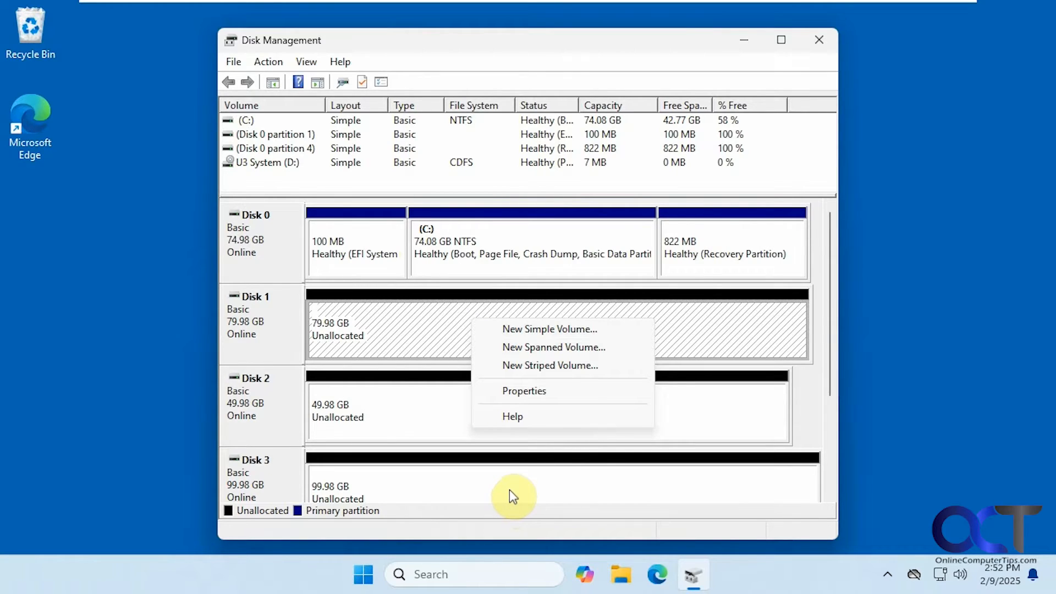
left_click(438, 429)
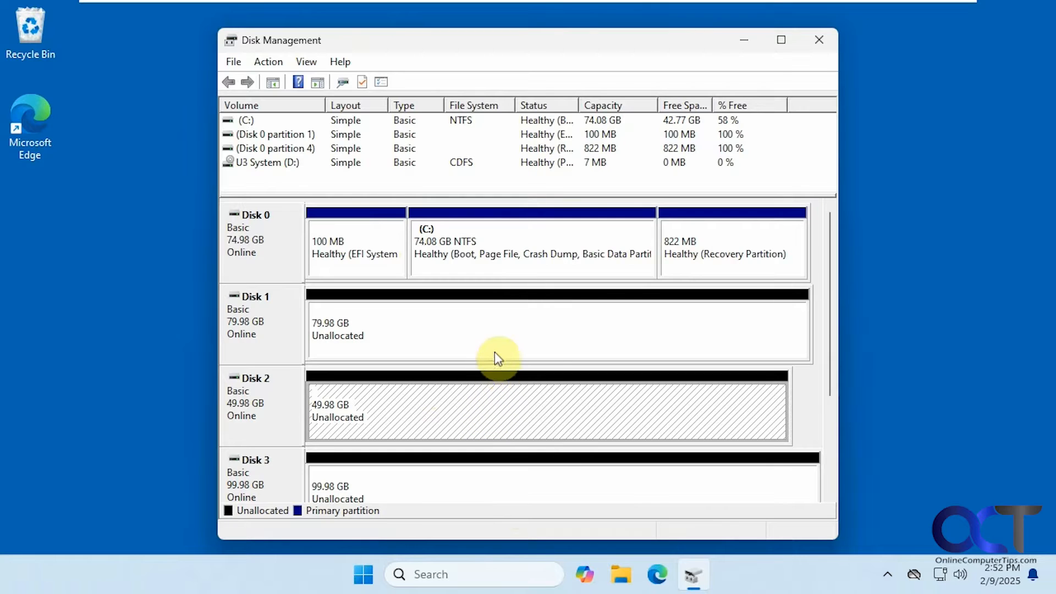
right_click(463, 401)
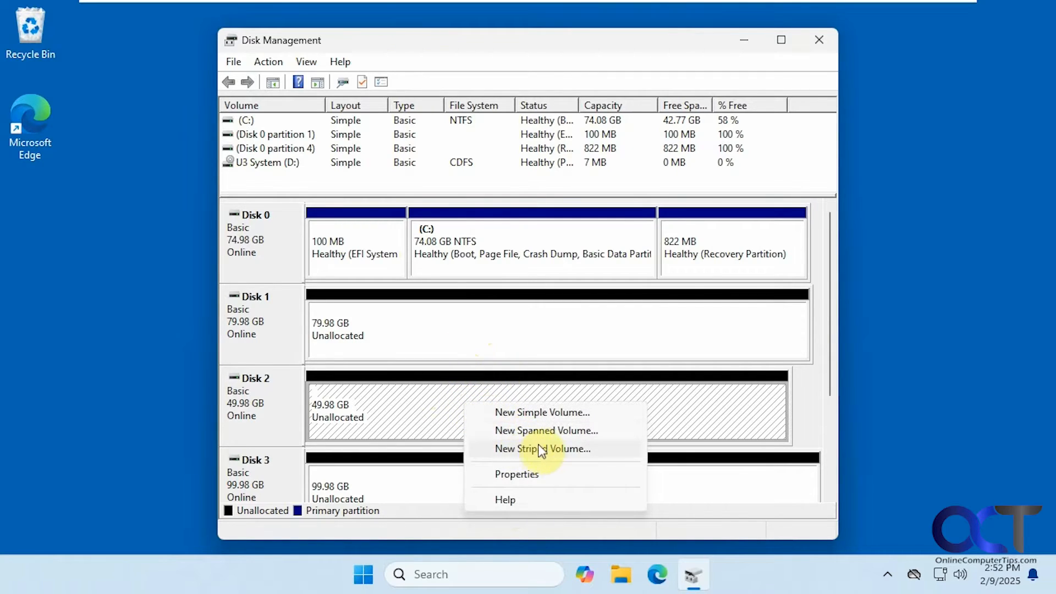
left_click(830, 376)
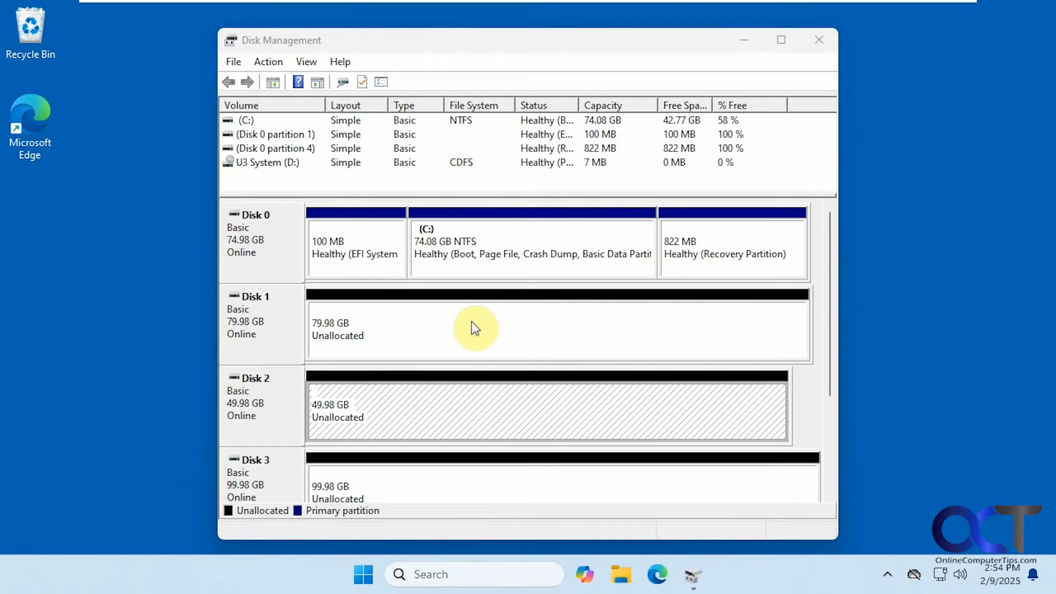
Step: Start a new spanned volume on Disk 1's unallocated space and add Disk 2 and Disk 3 with their full available space
left_click(445, 333)
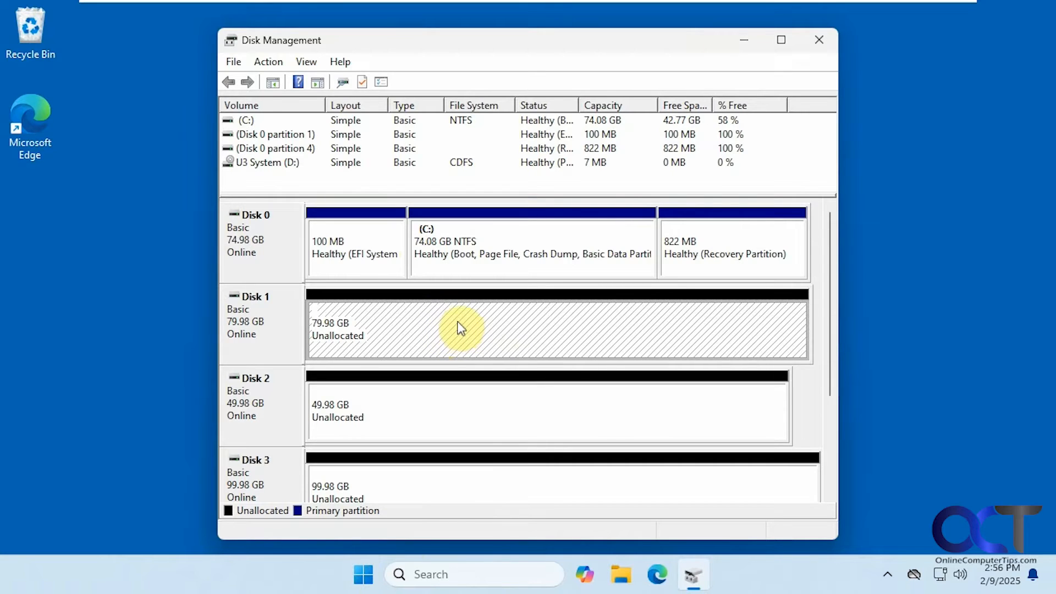
right_click(457, 323)
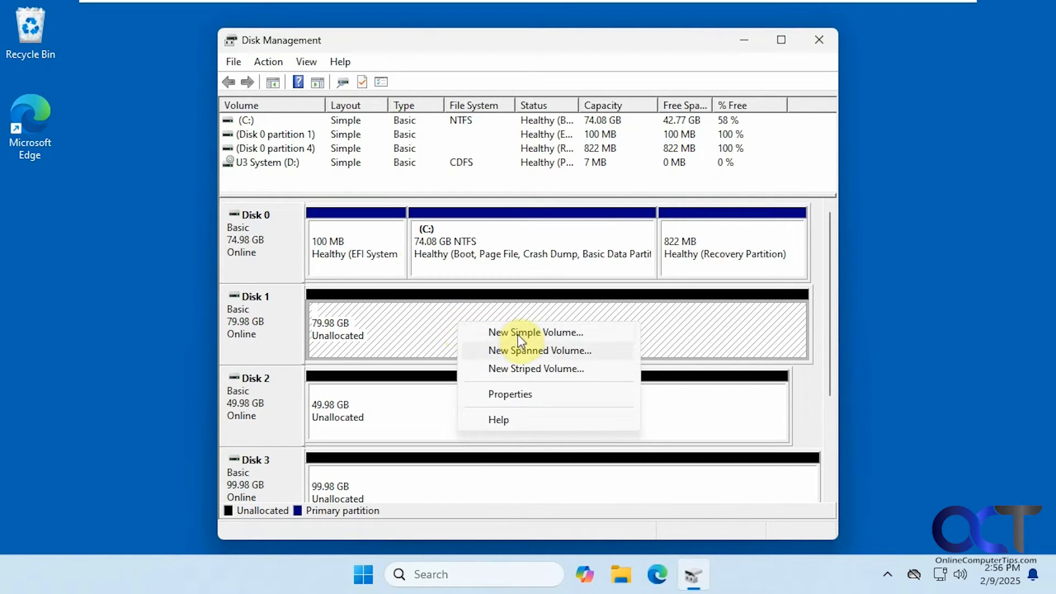
left_click(524, 352)
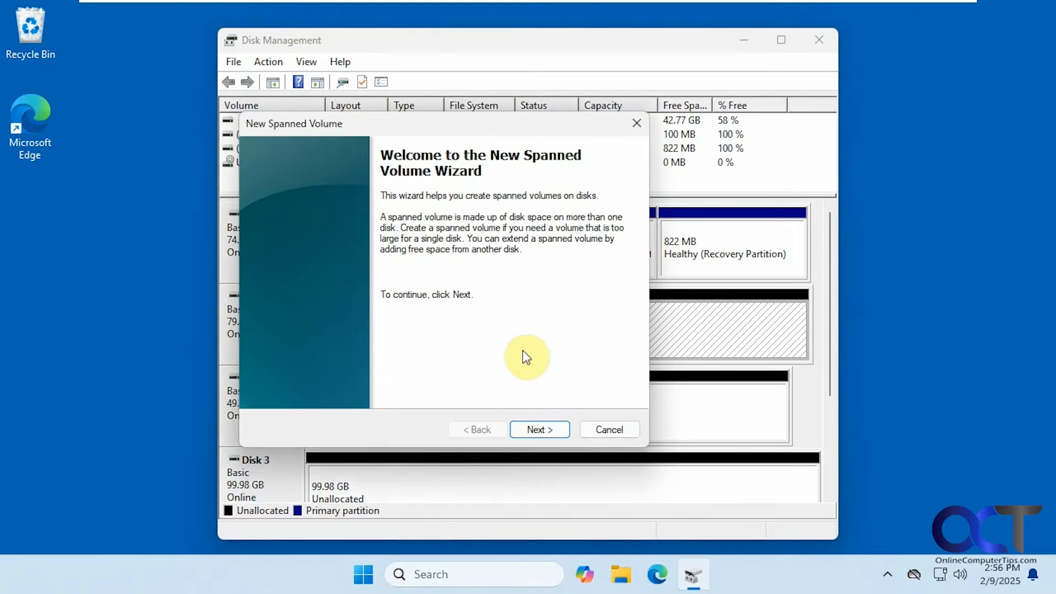
left_click(547, 431)
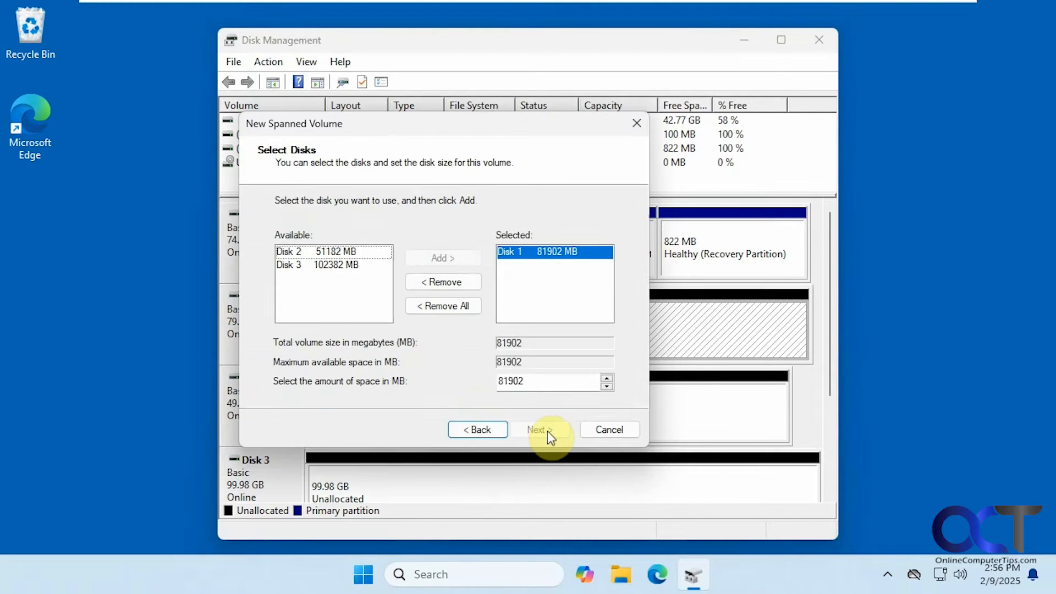
left_click(352, 251)
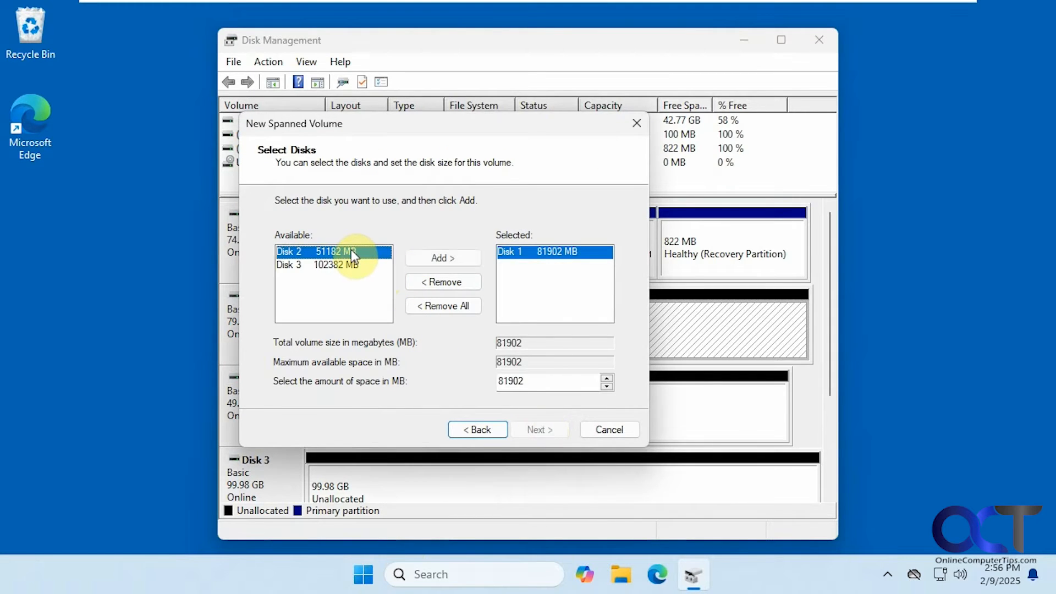
left_click(453, 260)
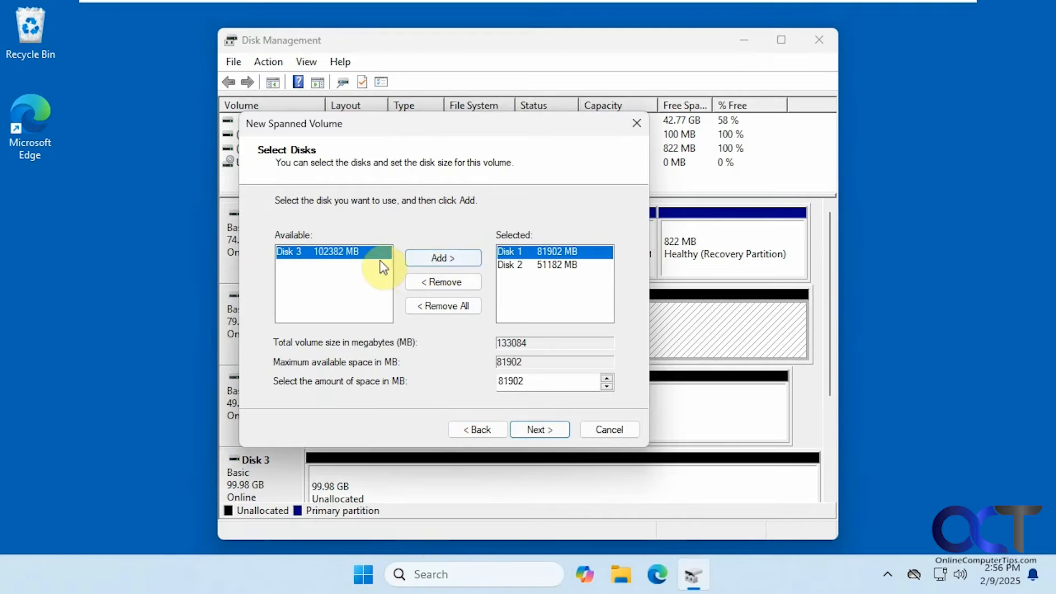
left_click(452, 257)
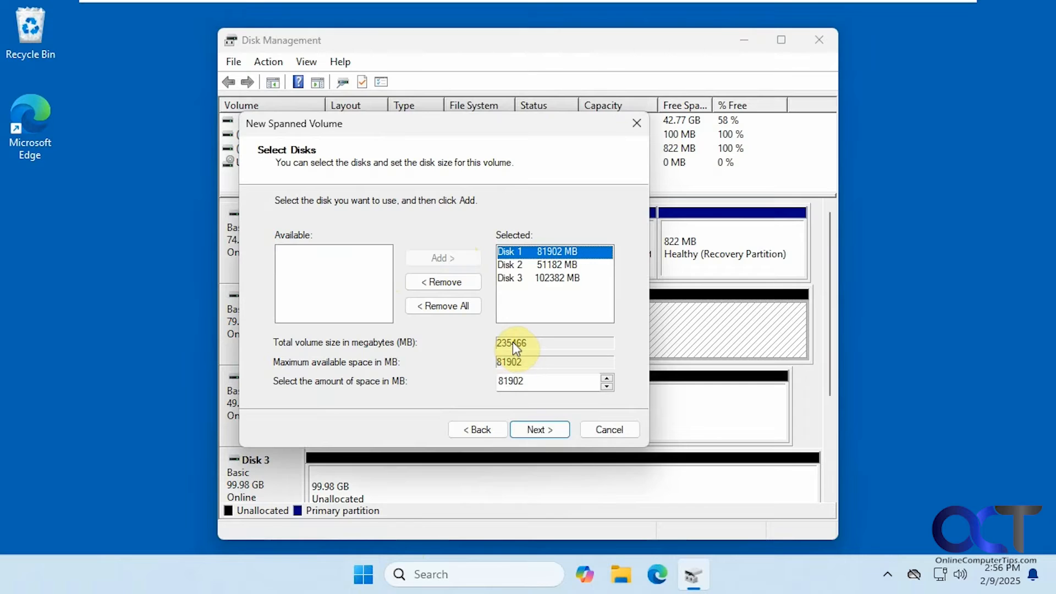
left_click(567, 264)
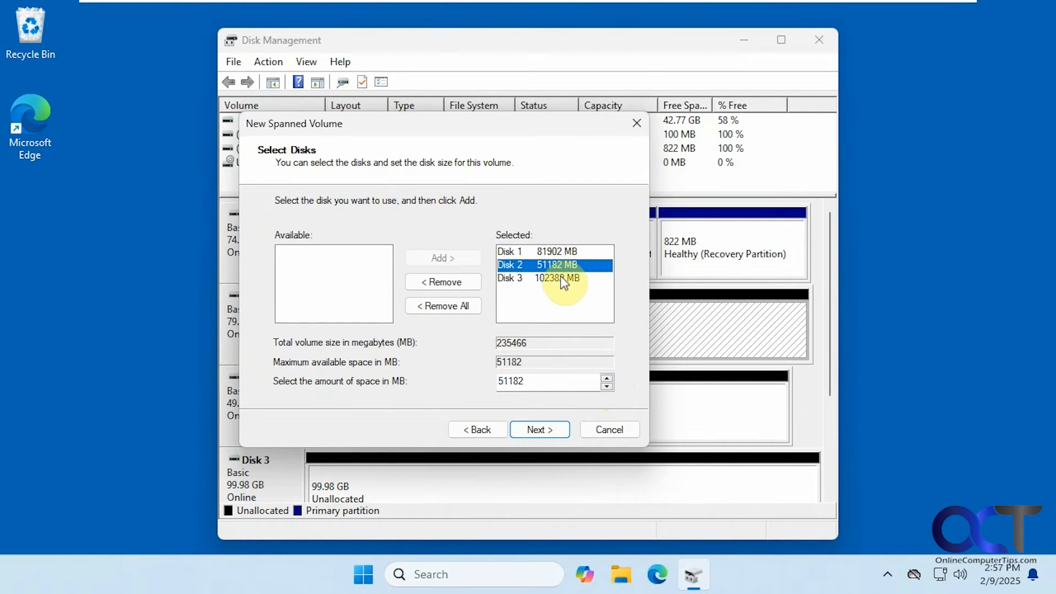
left_click(560, 275)
left_click(560, 263)
left_click(560, 252)
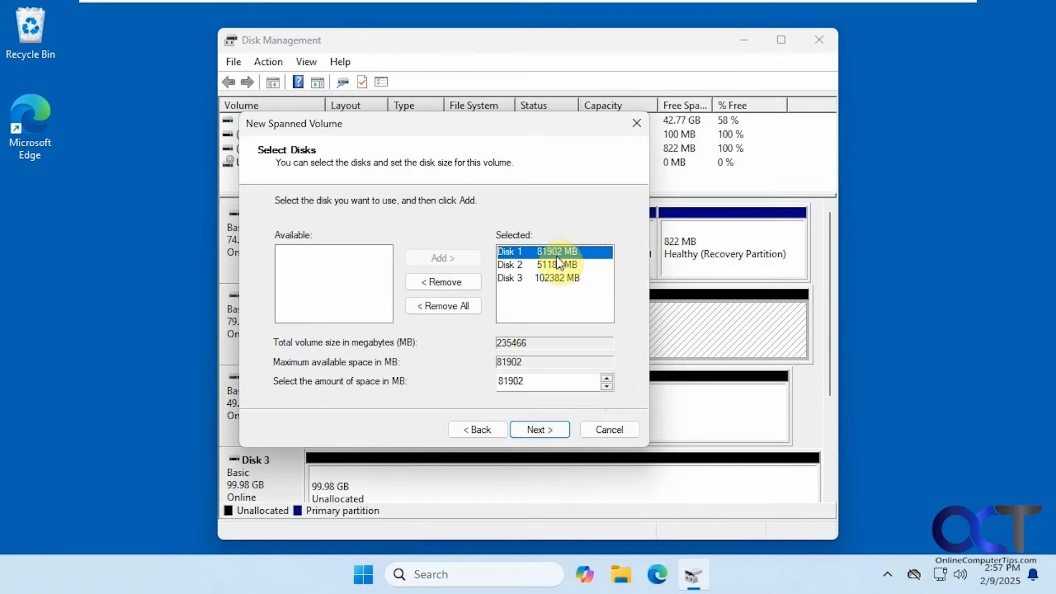
left_click(540, 428)
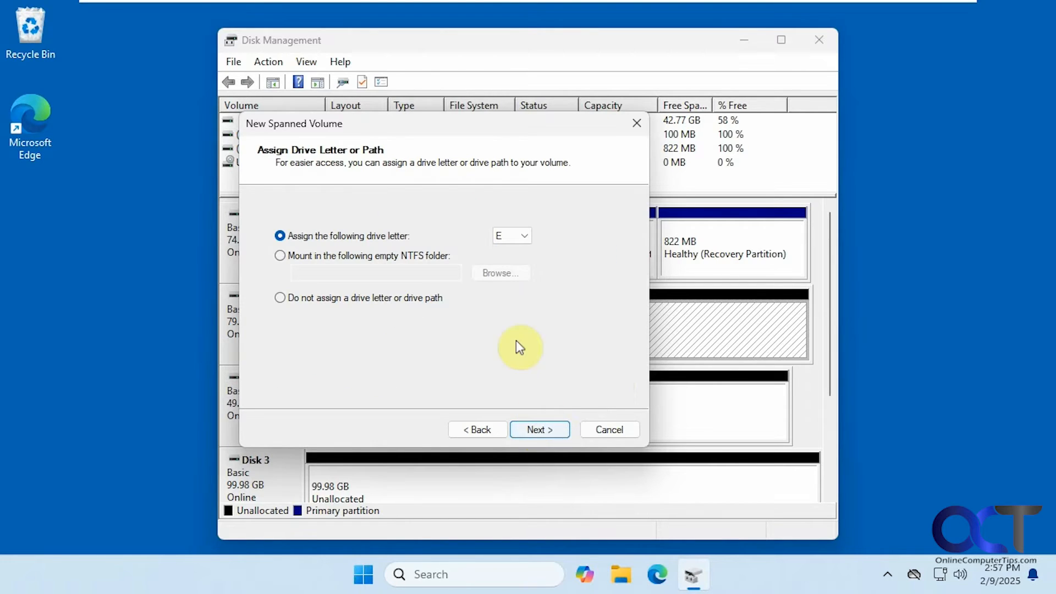
Step: Assign drive letter S to the new spanned volume
left_click(521, 235)
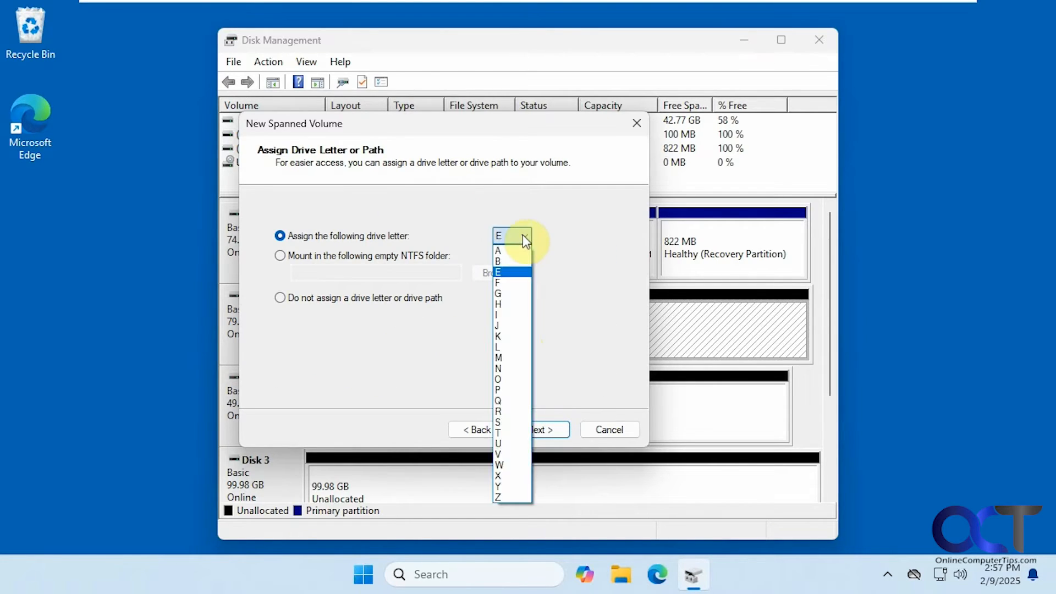
left_click(514, 422)
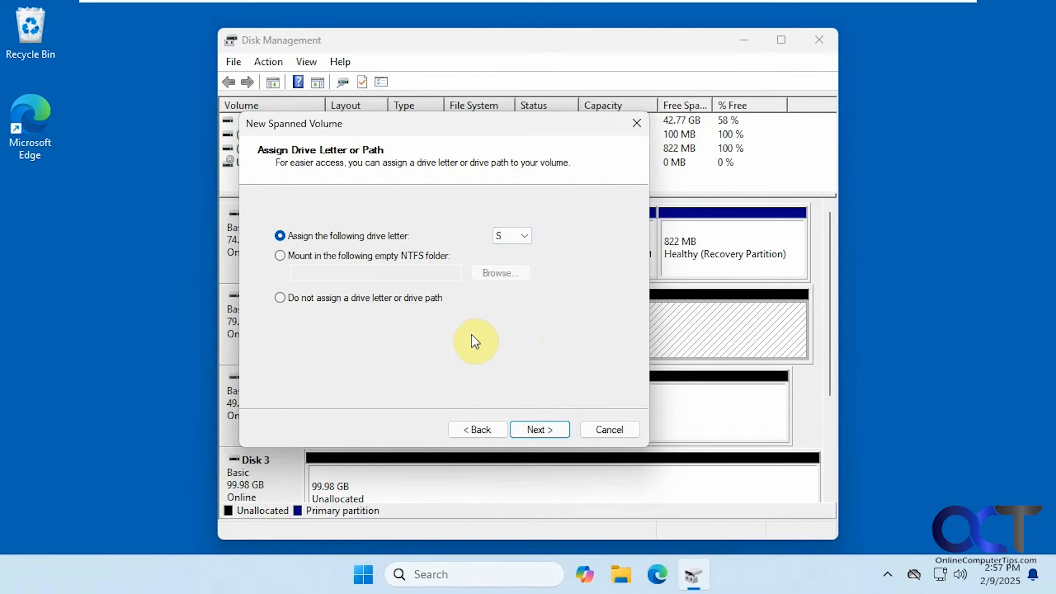
left_click(541, 425)
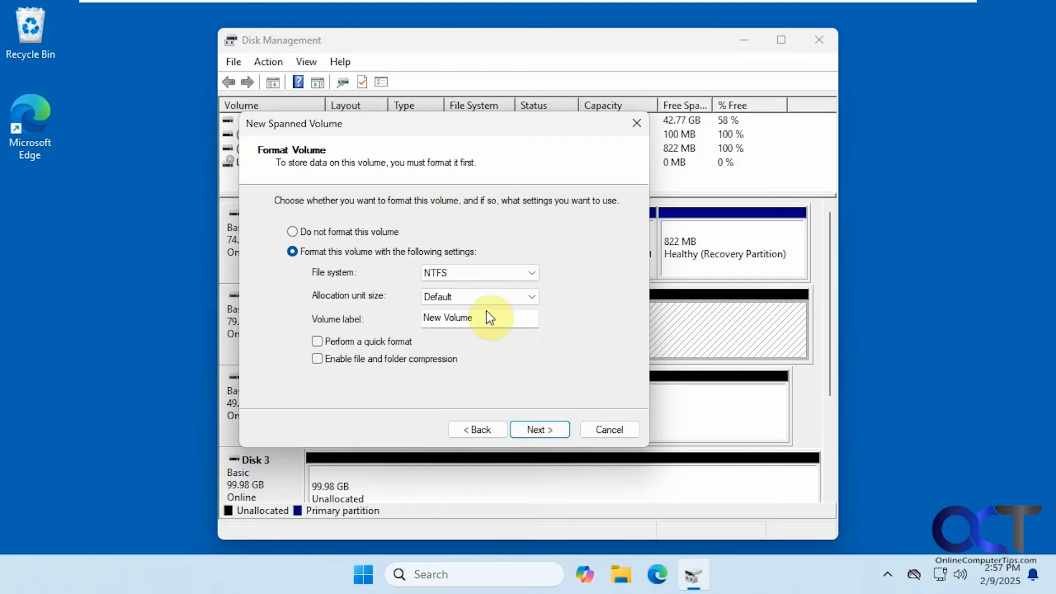
Step: Label the volume Spanned with quick format enabled, and create it, accepting the conversion of the selected basic disks to dynamic
left_click_drag(487, 313, 389, 311)
type("Spanned")
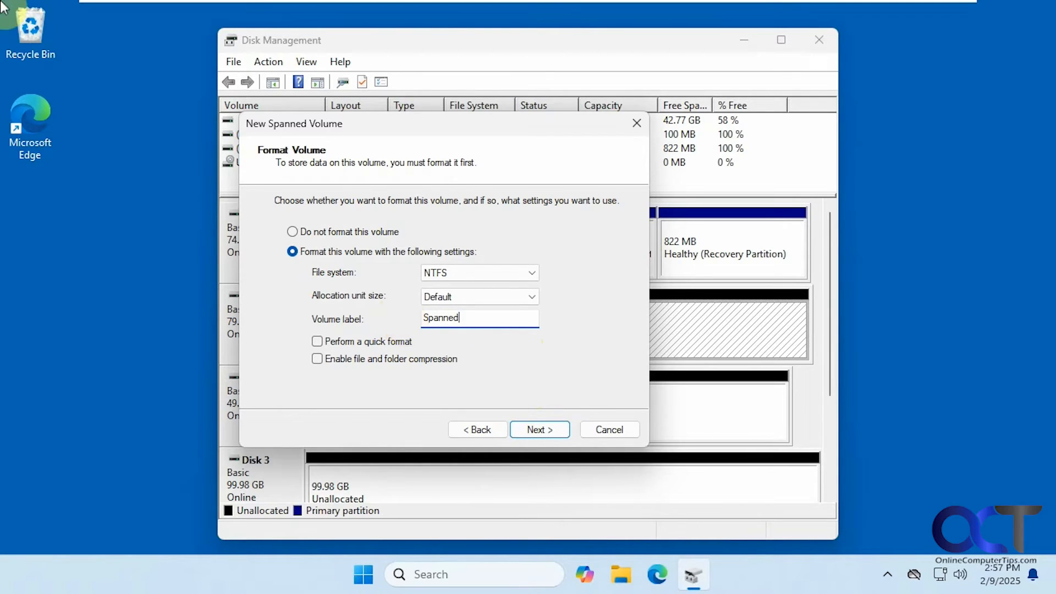
left_click(373, 342)
left_click(539, 430)
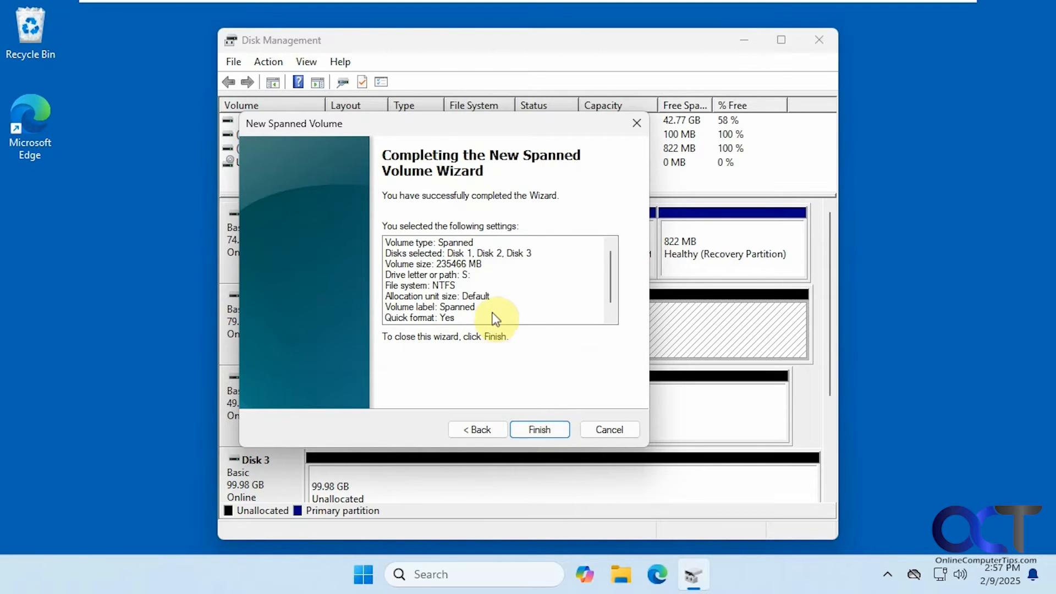
left_click(534, 430)
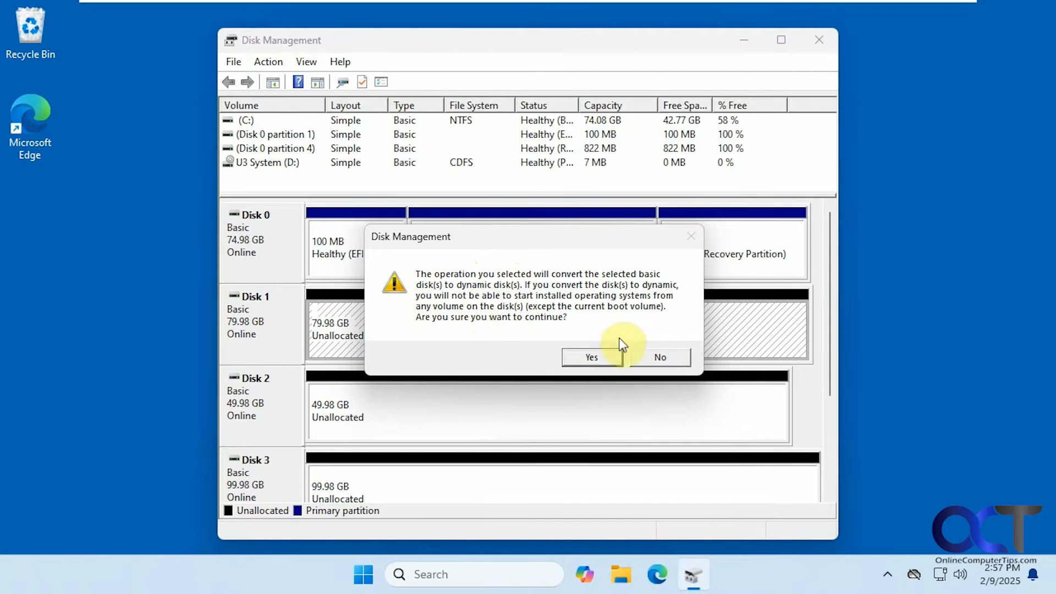
left_click(589, 356)
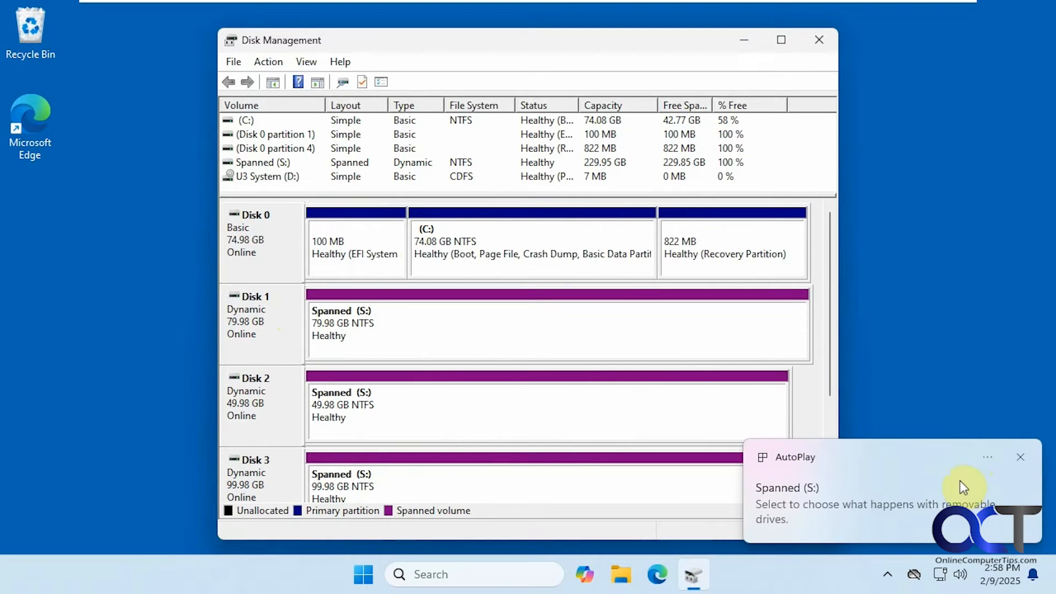
Step: Open the new Spanned (S:) volume in File Explorer and check its capacity among the drives in This PC
left_click(925, 480)
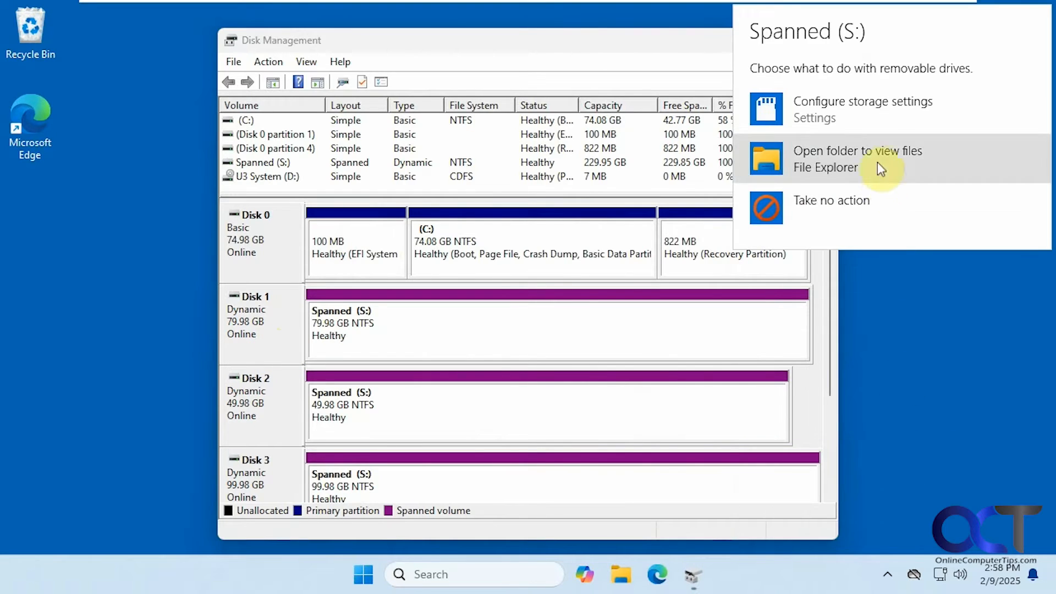
left_click(876, 161)
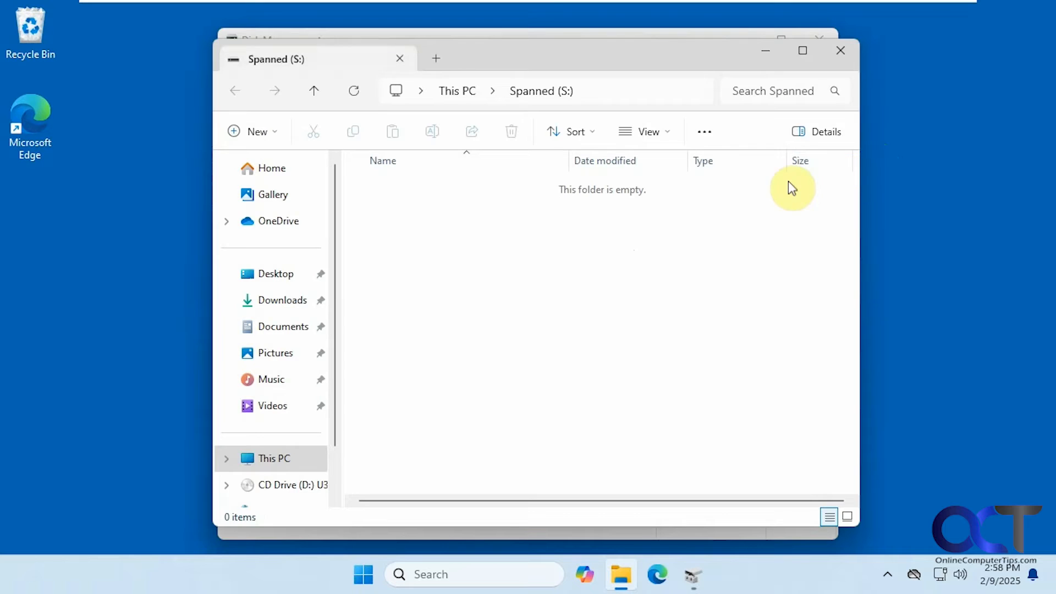
left_click(277, 462)
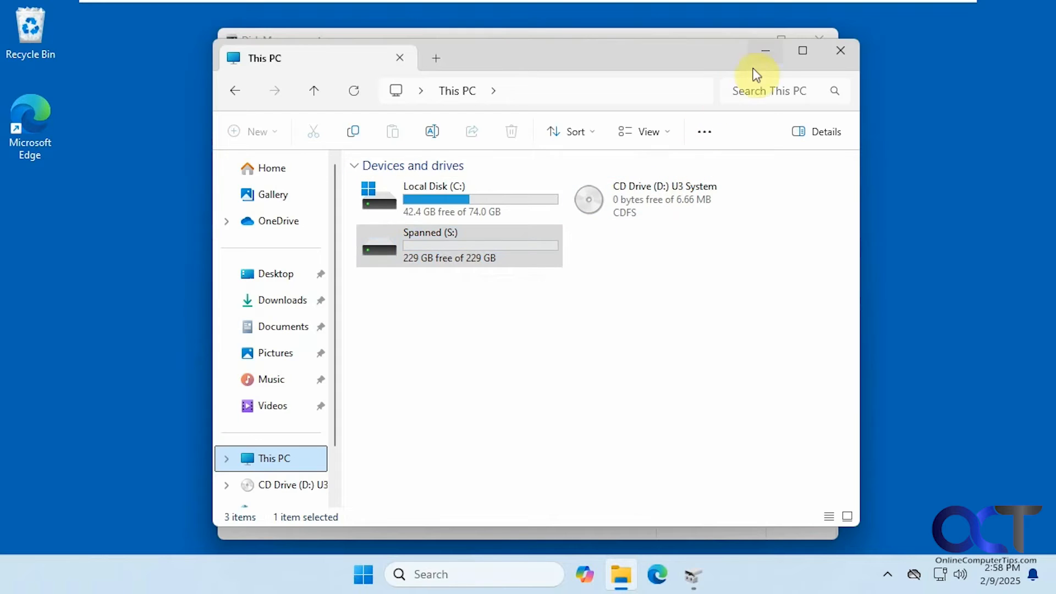
left_click(764, 50)
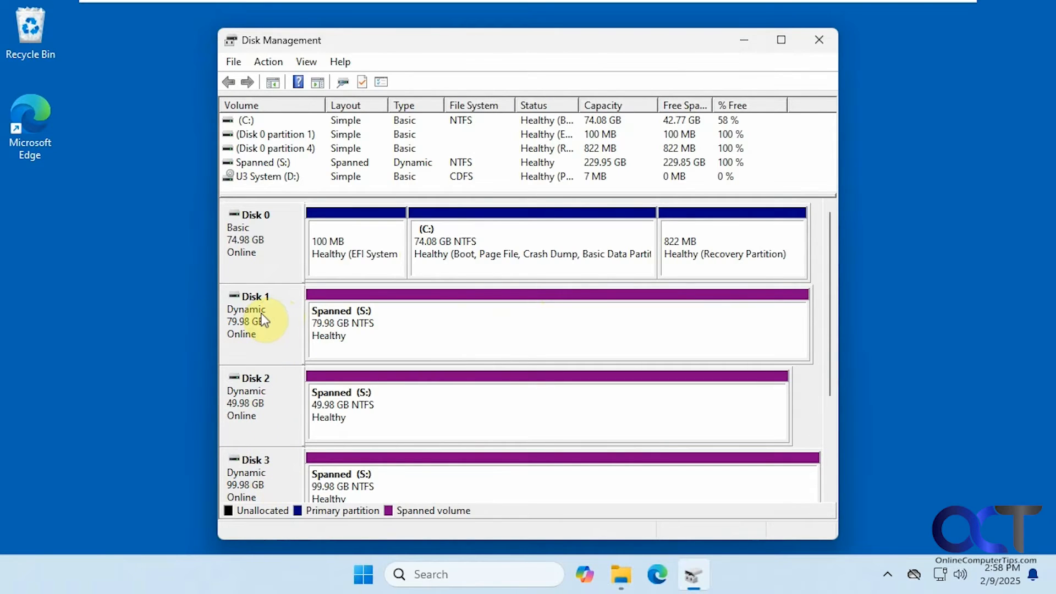
Step: Create a new folder with the default name on the Spanned (S:) drive in File Explorer
left_click(621, 574)
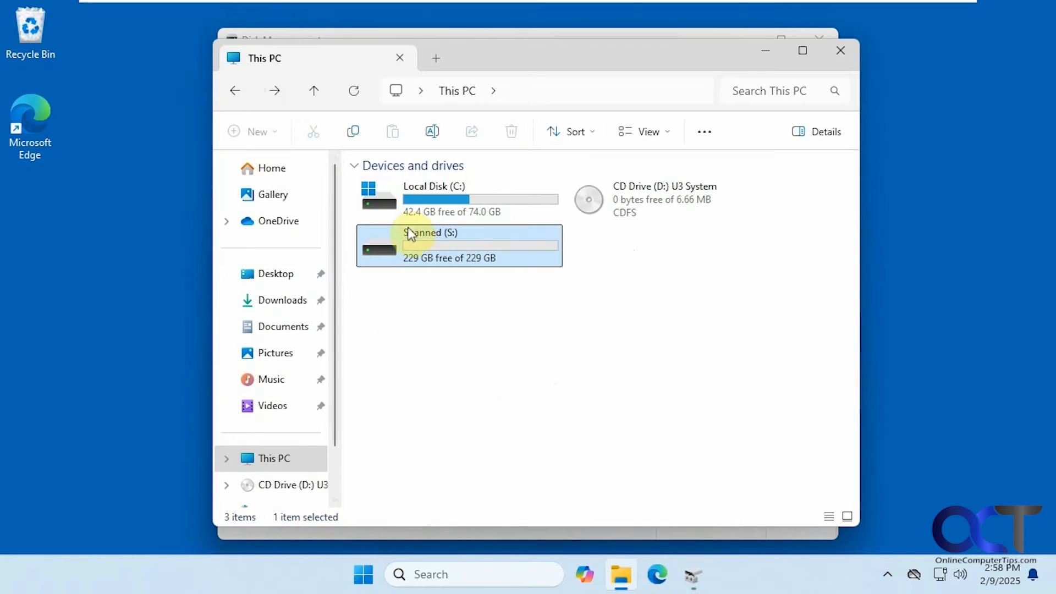
double_click(440, 248)
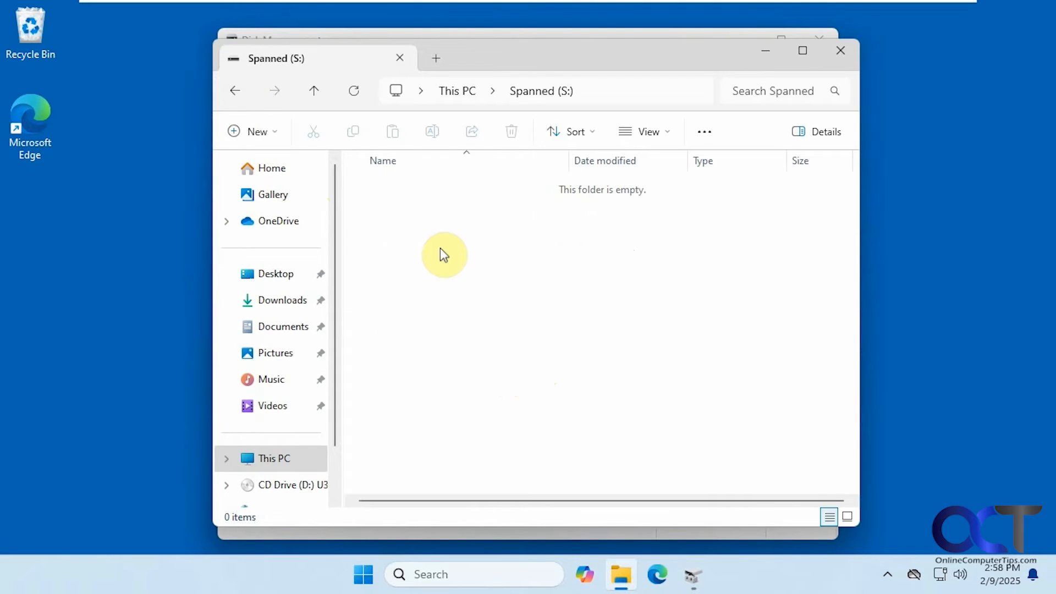
right_click(447, 257)
mouse_move(532, 358)
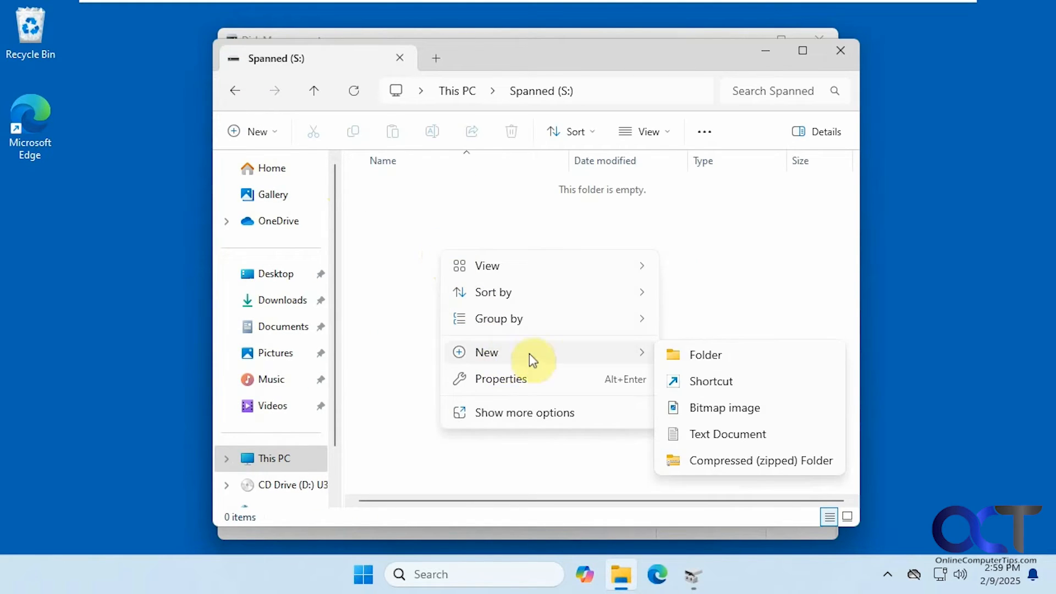
left_click(687, 360)
left_click(425, 332)
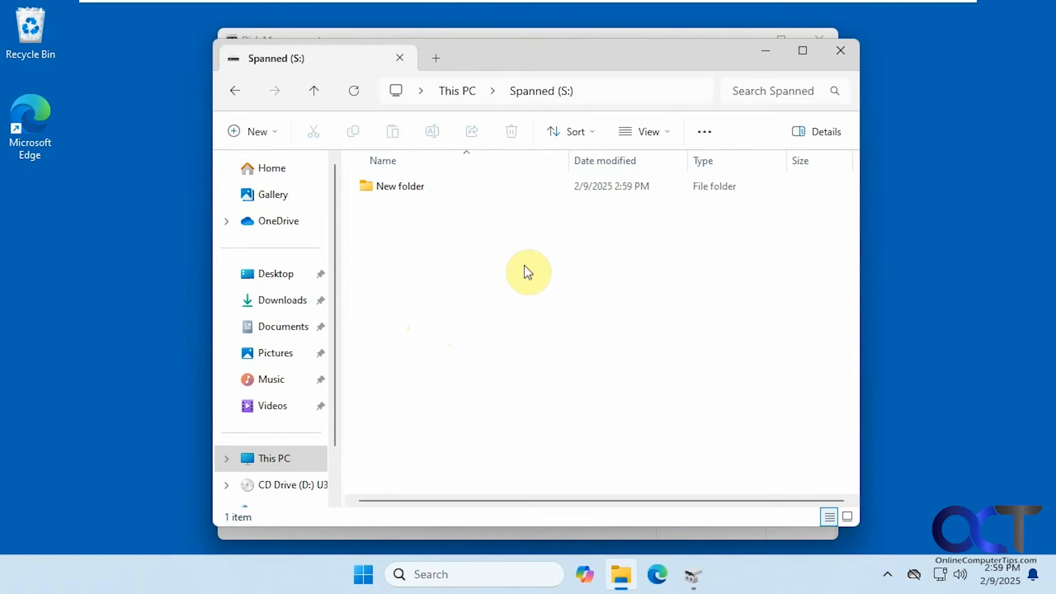
Step: Switch back to Disk Management and delete the Spanned (S:) volume, accepting the erasure of its data
left_click(693, 576)
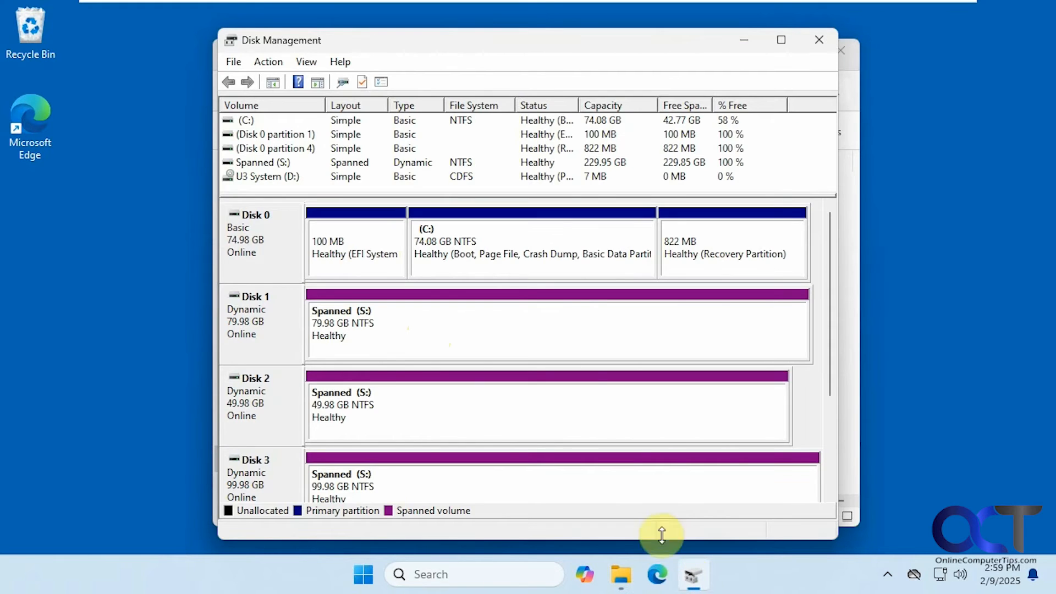
right_click(521, 341)
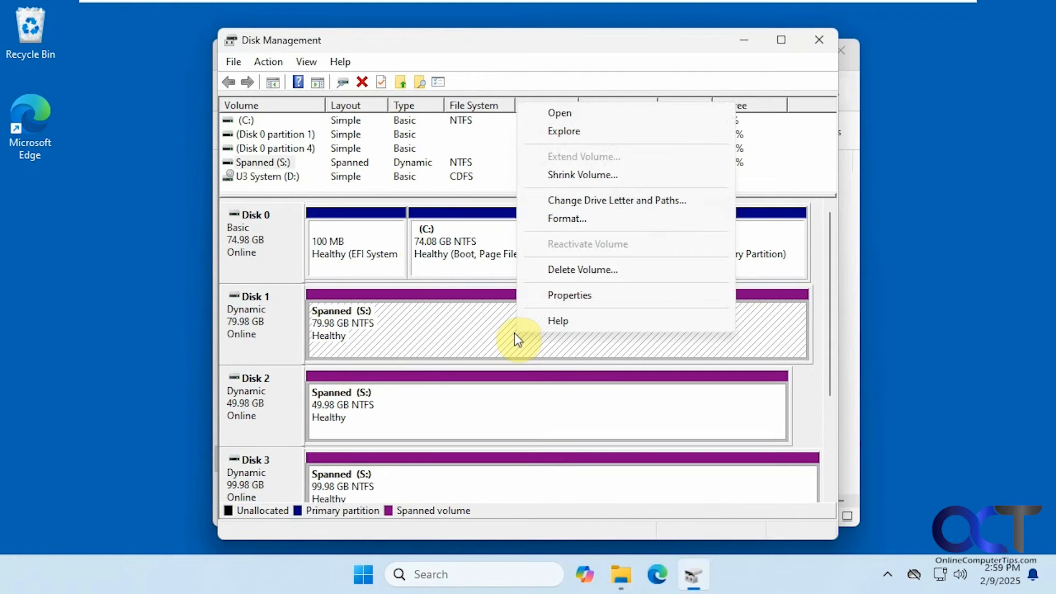
left_click(584, 271)
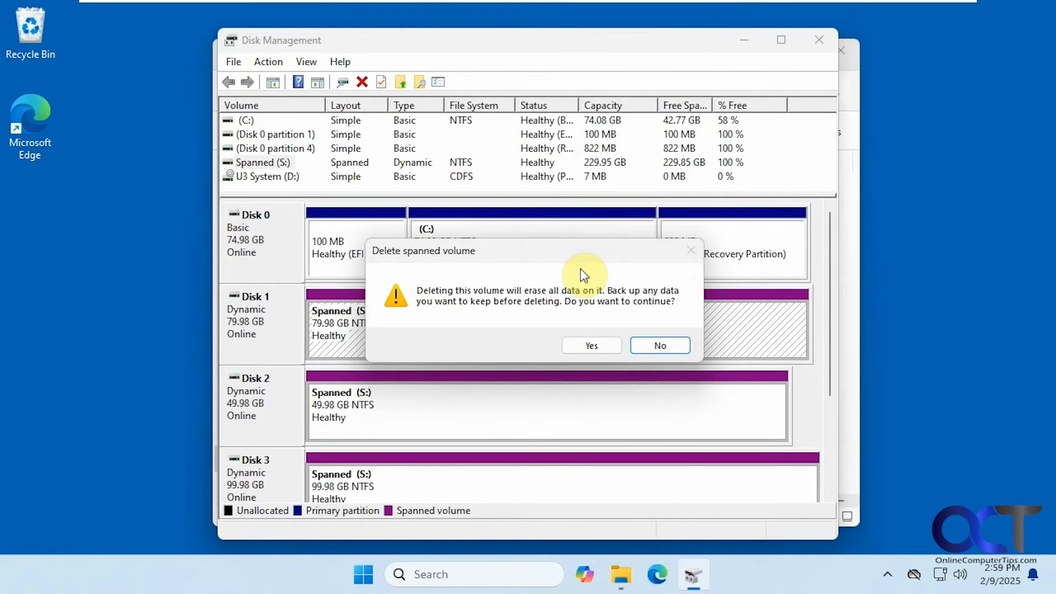
left_click(577, 345)
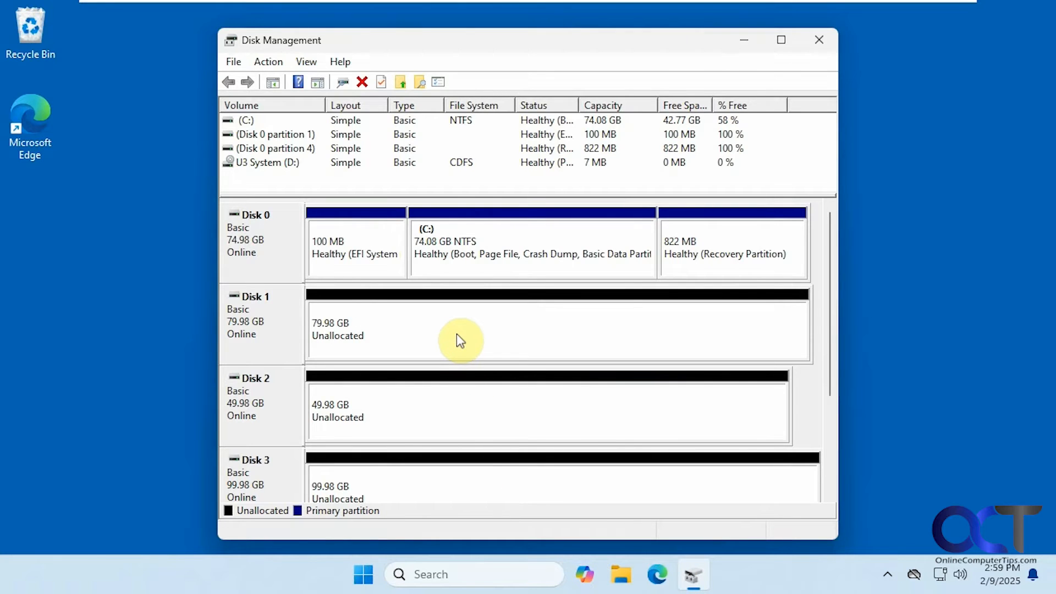
Step: Check the list of drives under This PC in File Explorer, and close the window
left_click(620, 574)
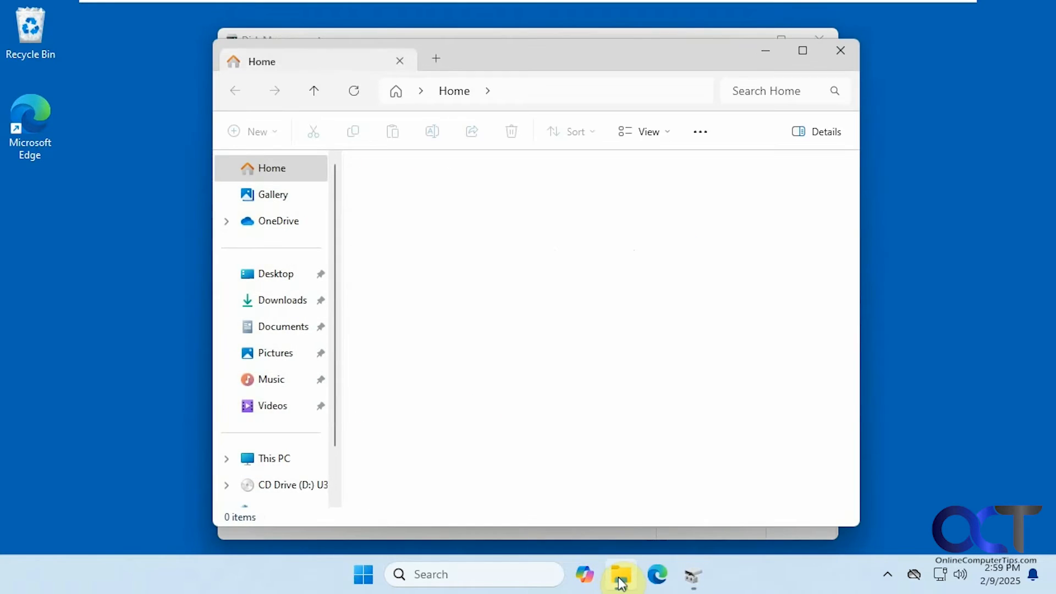
left_click(274, 459)
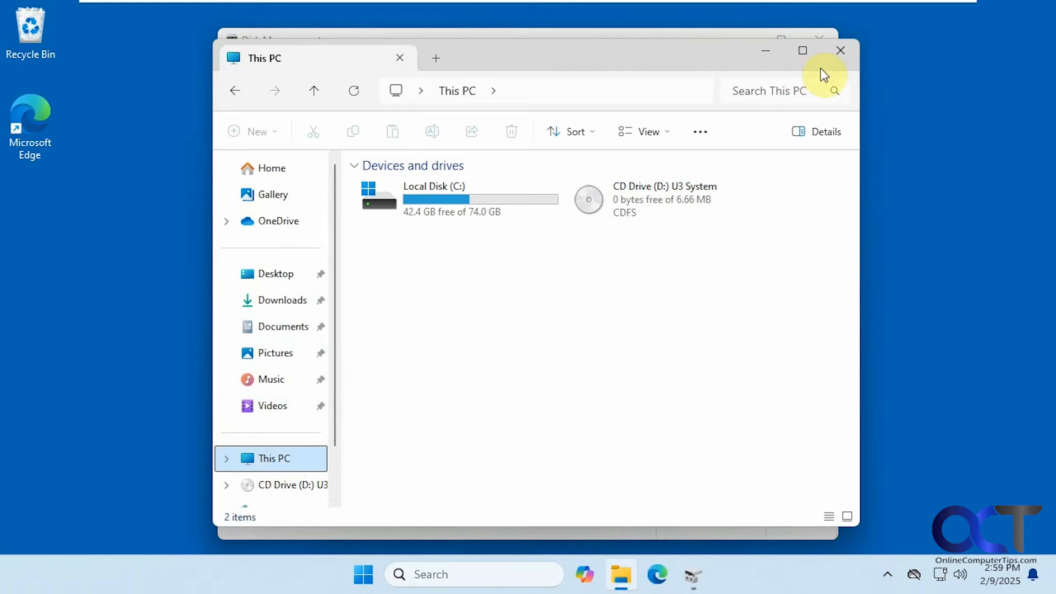
left_click(838, 55)
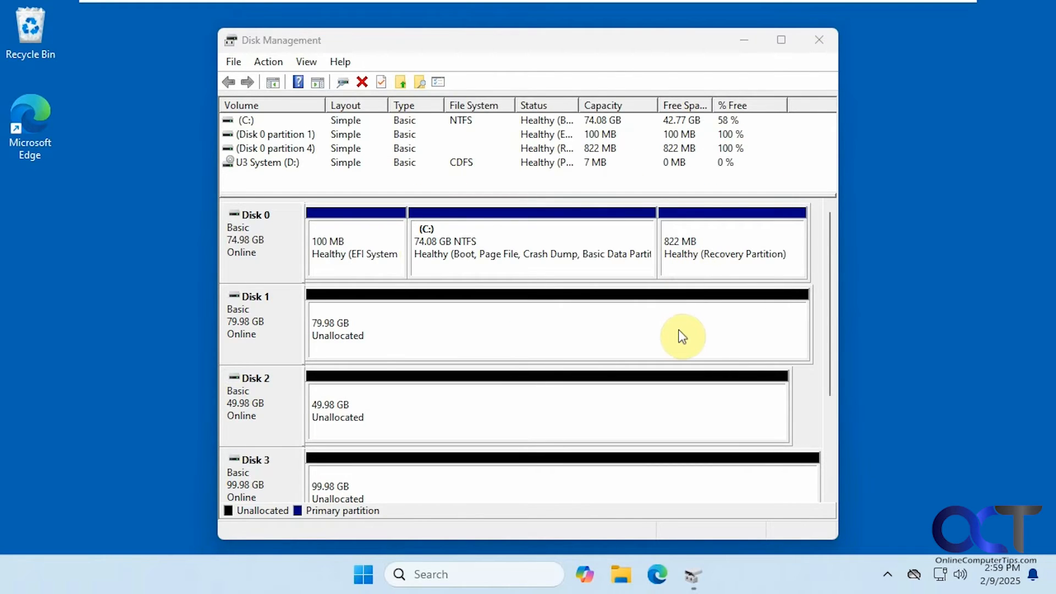
Step: Start a new striped volume on Disk 1's unallocated space and add Disk 2 and Disk 3, using 51182 MB on each disk
right_click(460, 330)
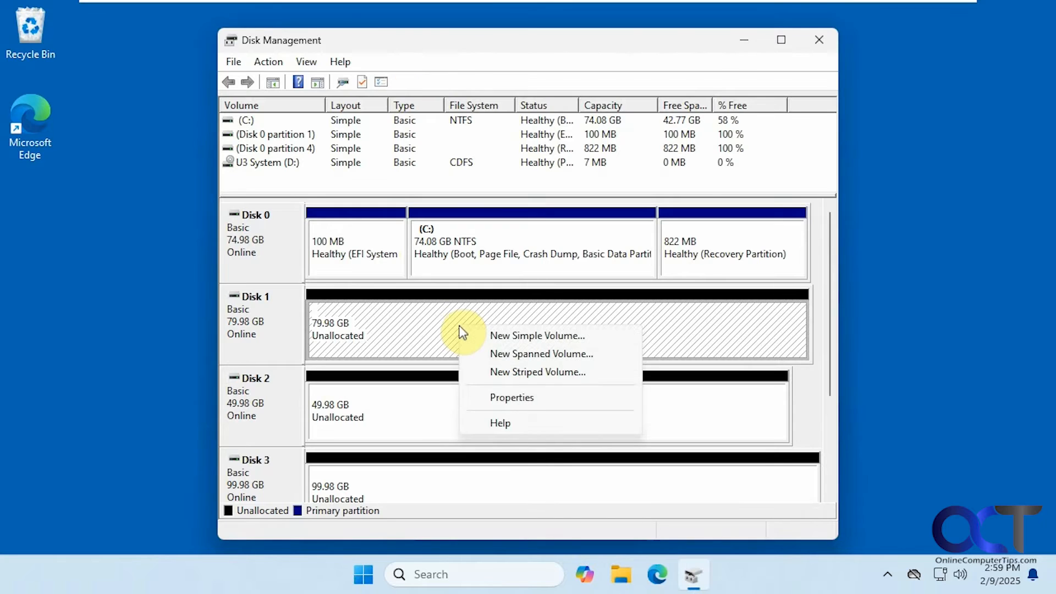
left_click(499, 371)
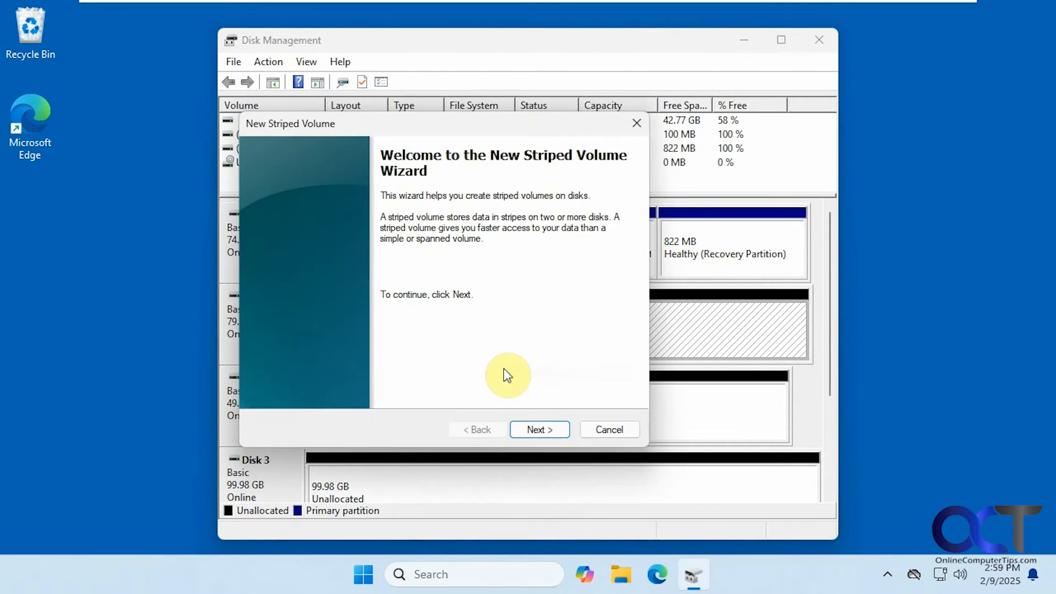
left_click(533, 430)
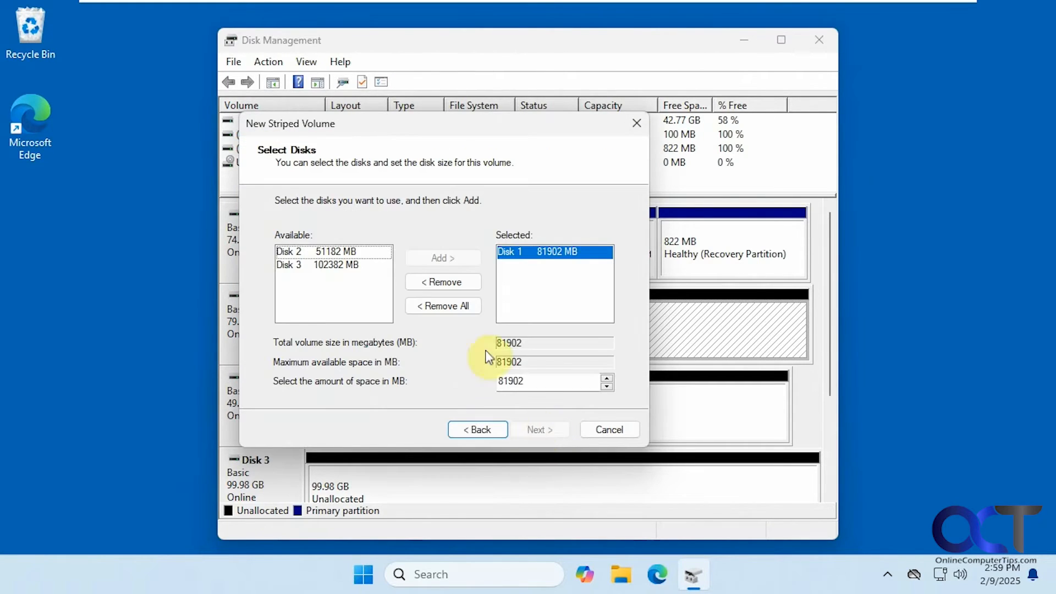
left_click(367, 252)
left_click(426, 256)
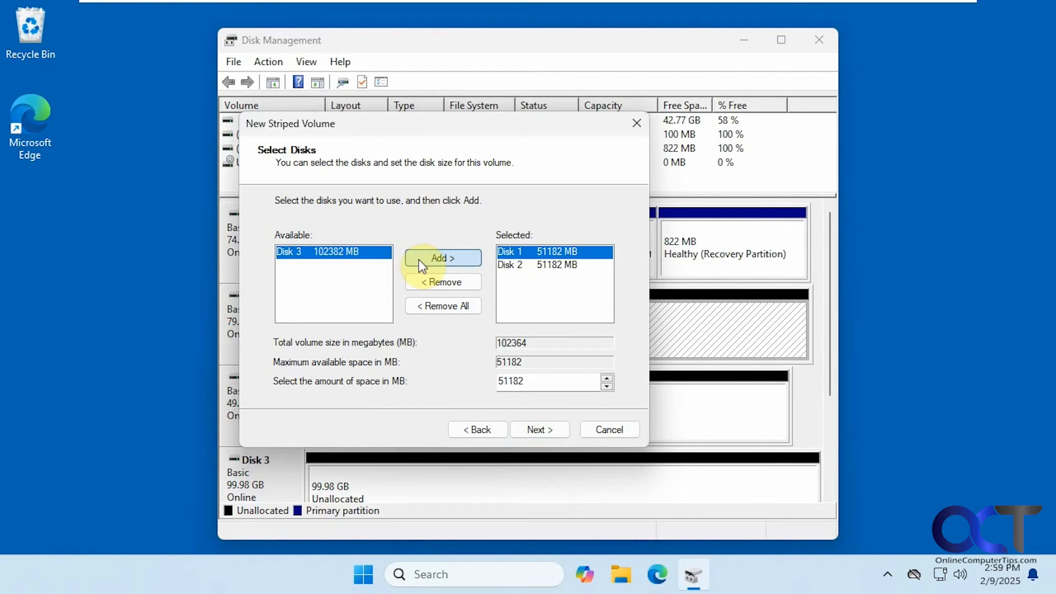
left_click(435, 259)
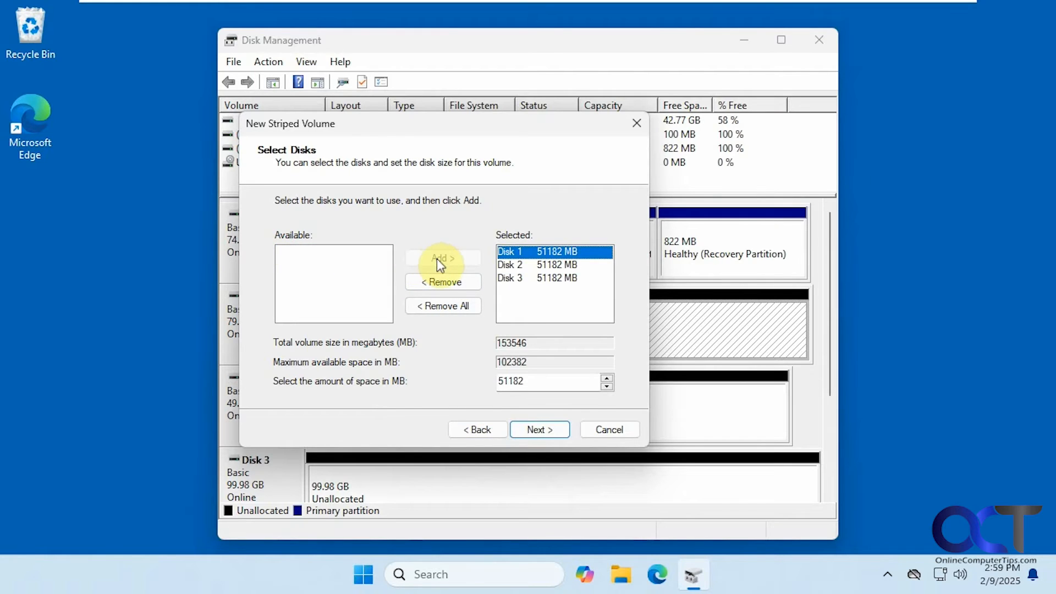
left_click(541, 433)
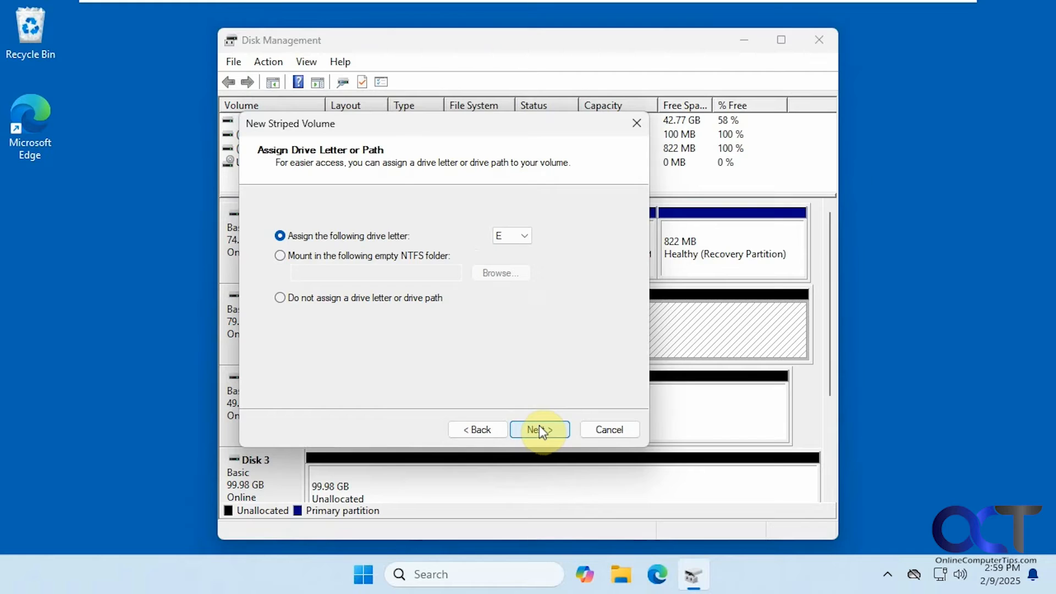
Step: Assign drive letter S to the new striped volume
left_click(525, 235)
left_click(520, 422)
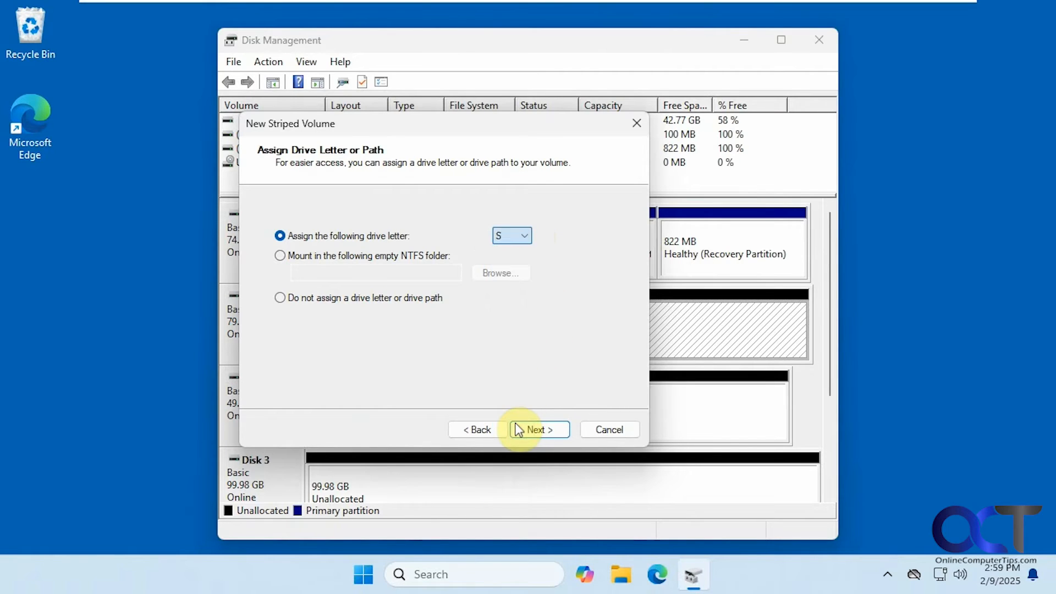
left_click(536, 428)
Step: Label the volume Striped with quick format enabled, and create it, accepting the conversion of the basic disks to dynamic
triple_click(484, 317)
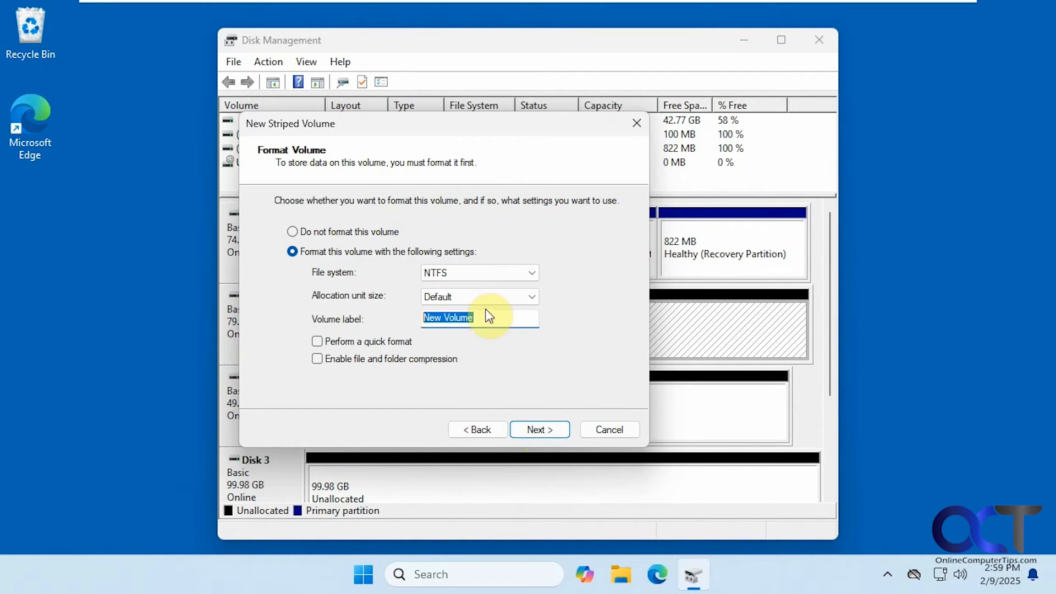
type("Striped")
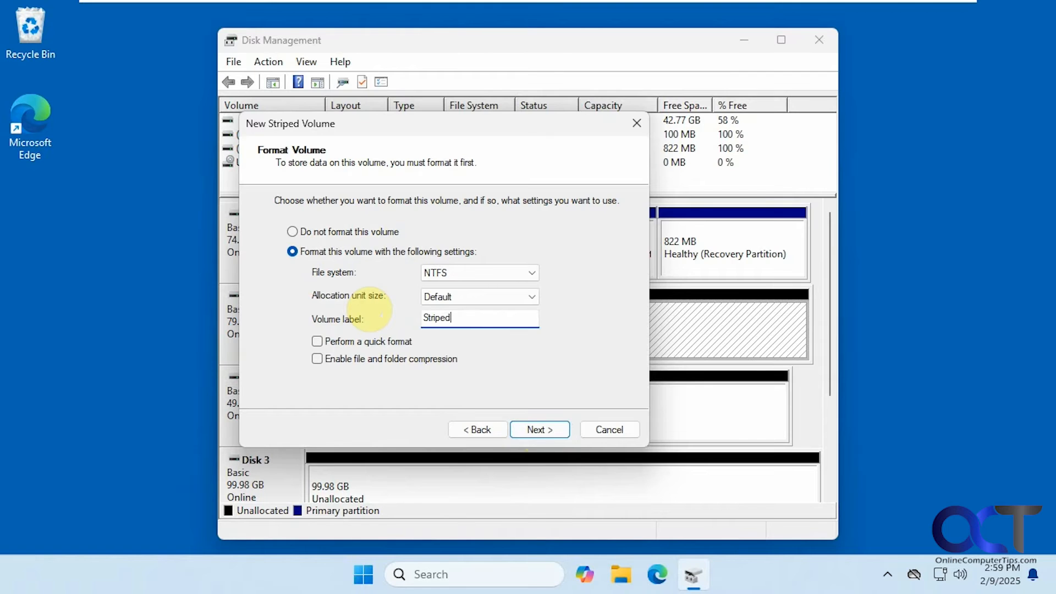
left_click(359, 344)
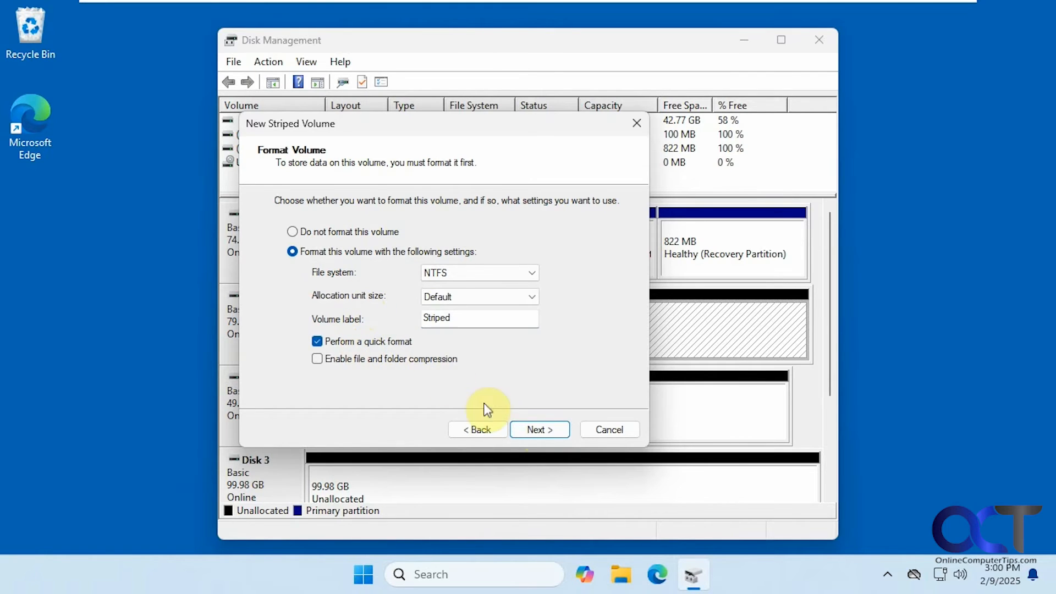
left_click(527, 424)
left_click(527, 424)
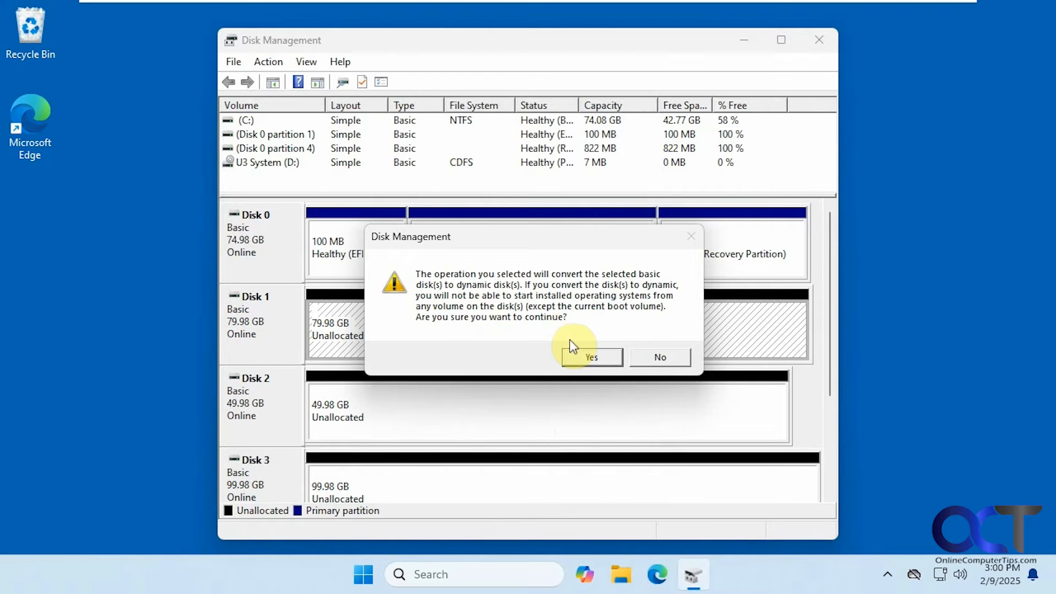
left_click(586, 357)
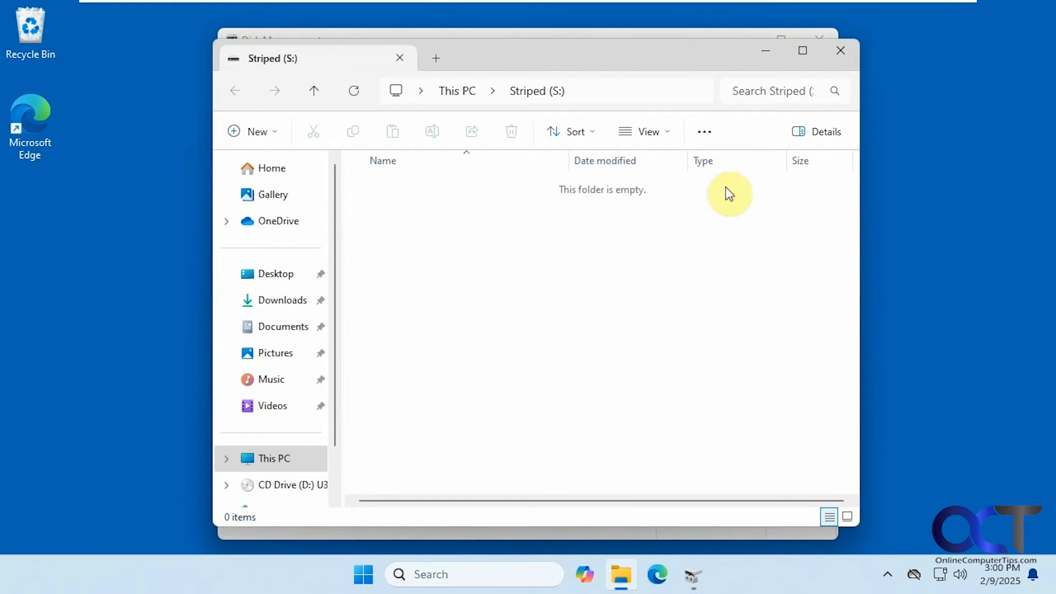
Step: Check the Striped (S:) drive's capacity in This PC and return to Disk Management
left_click(268, 461)
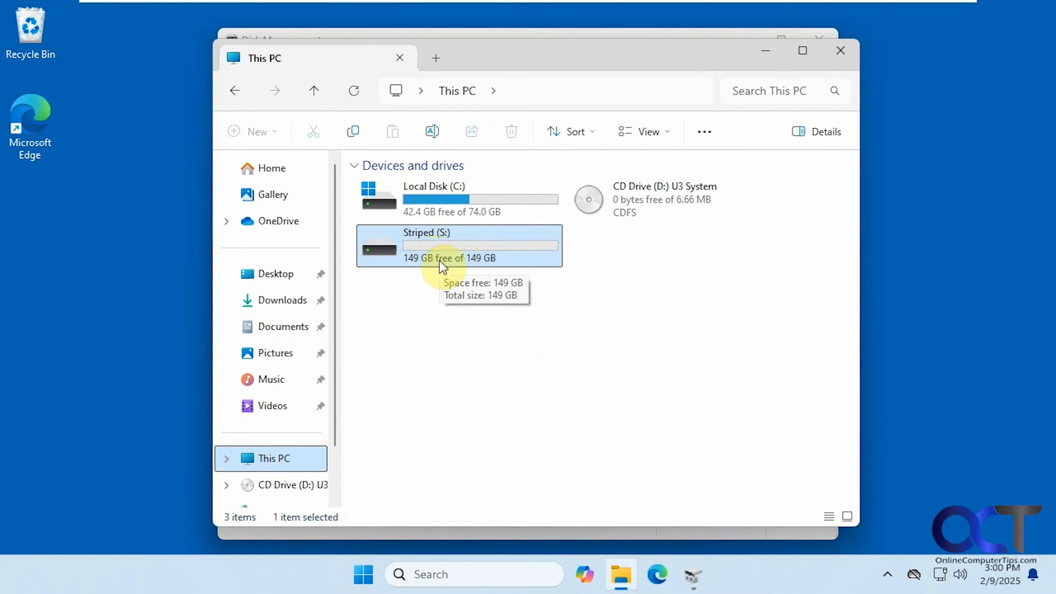
left_click(774, 50)
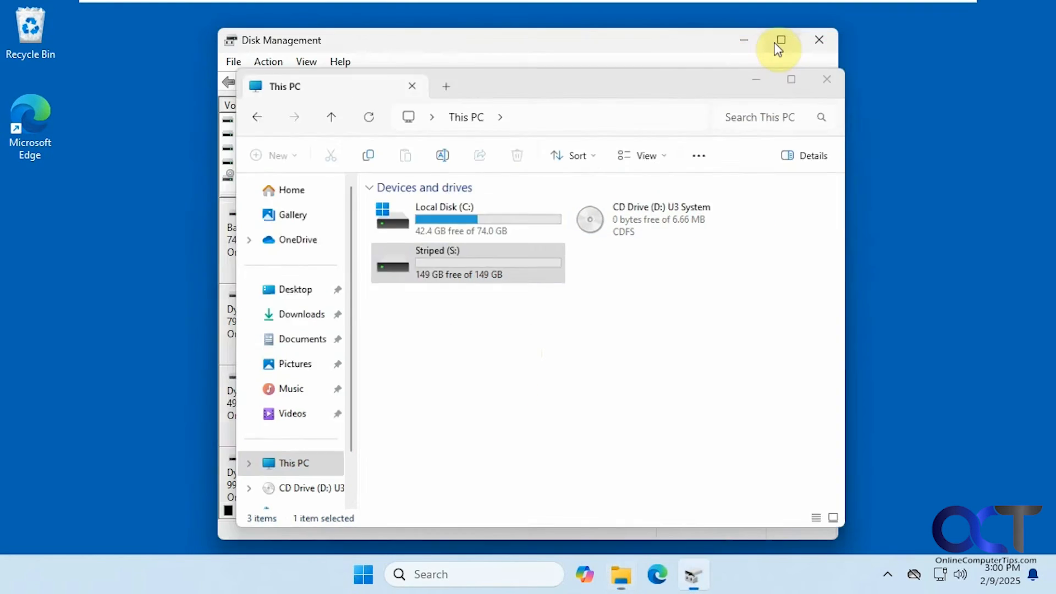
left_click(421, 266)
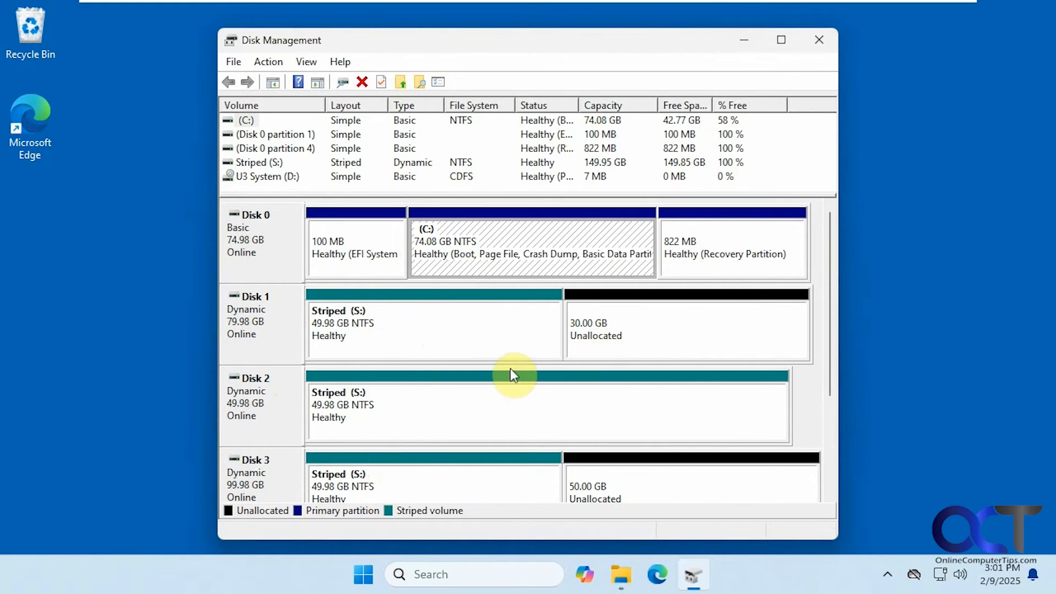
Step: Start a new simple volume on Disk 1's unallocated space, keeping the default size and drive letter E
right_click(677, 323)
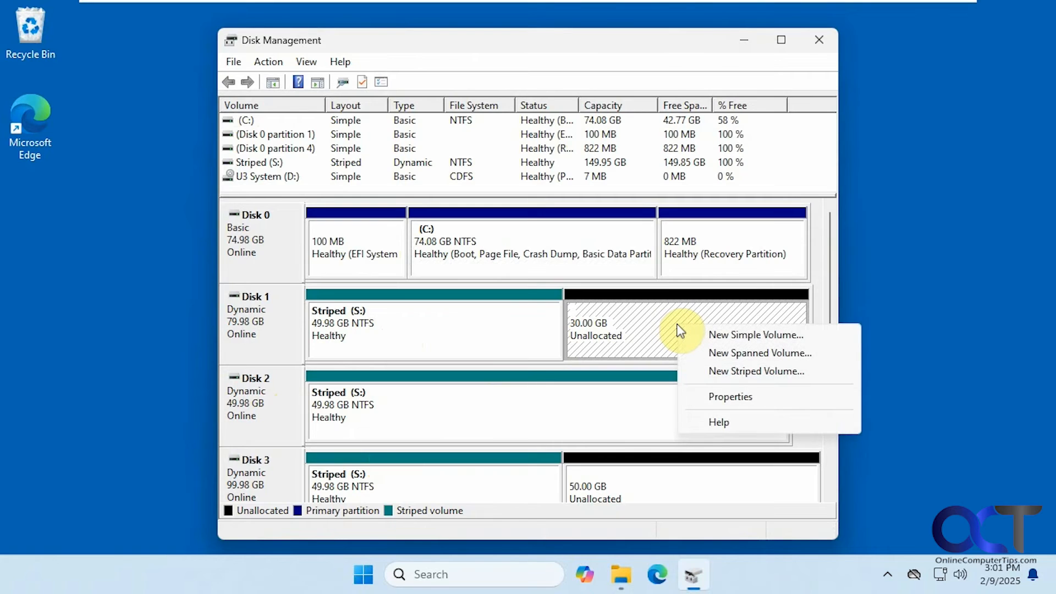
left_click(710, 336)
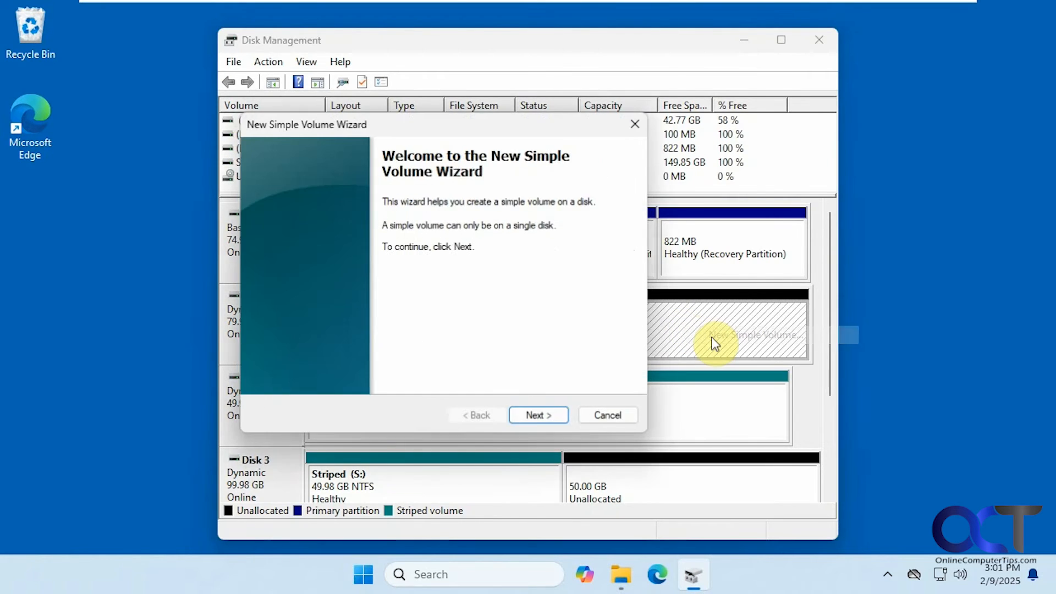
left_click(537, 416)
left_click(537, 417)
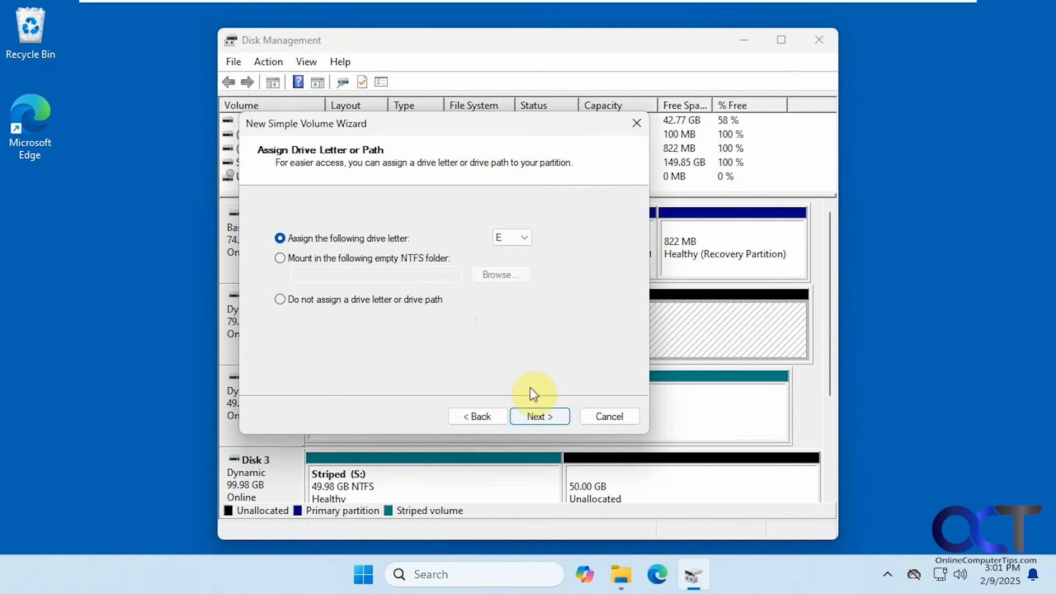
left_click(548, 416)
Step: Label the simple volume Leftover with the default NTFS quick format settings, and create it
triple_click(483, 323)
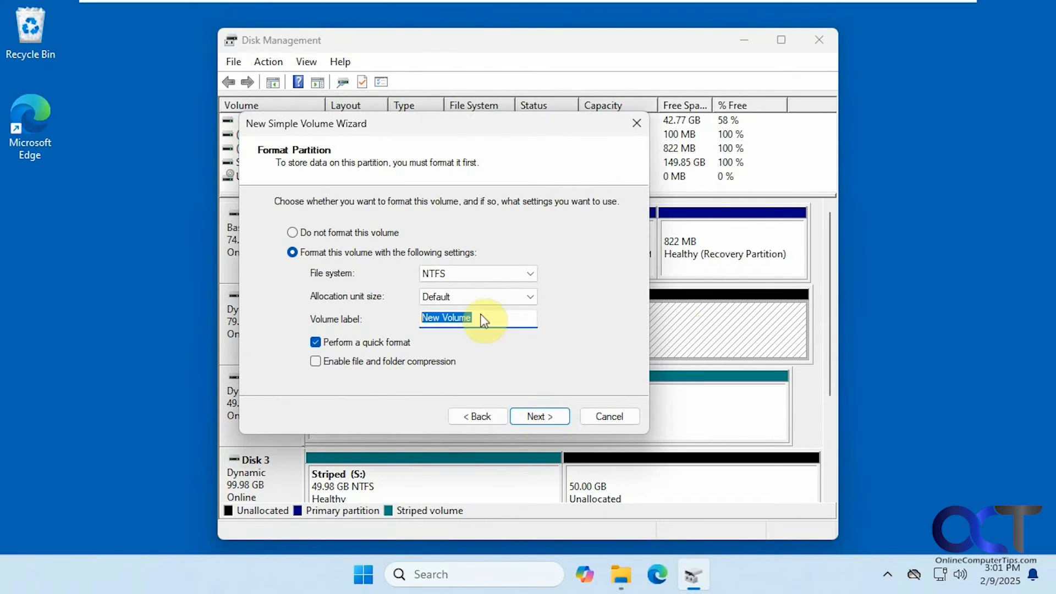
type("Lef")
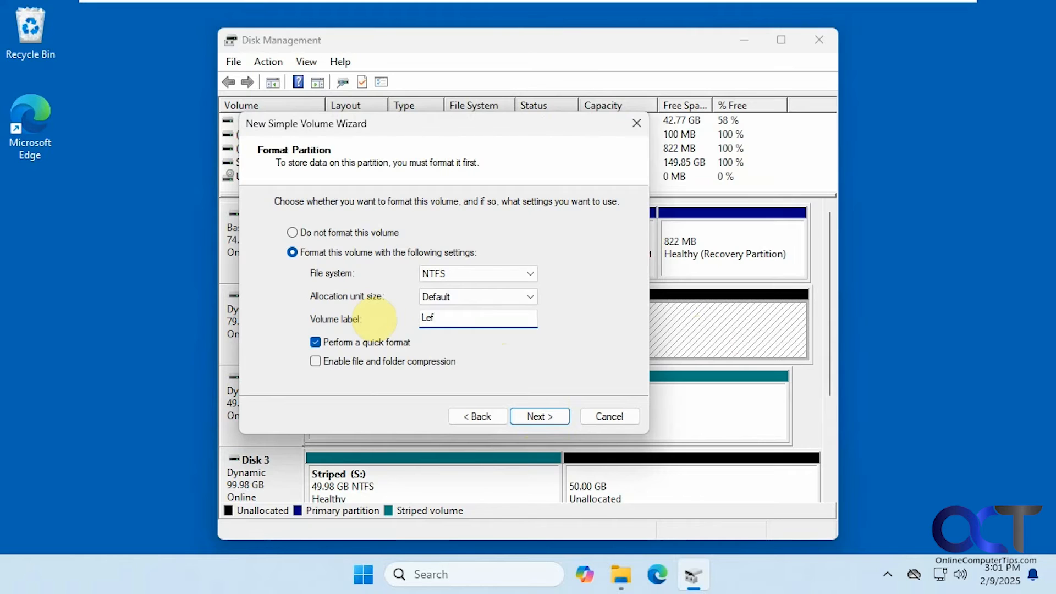
type("tover")
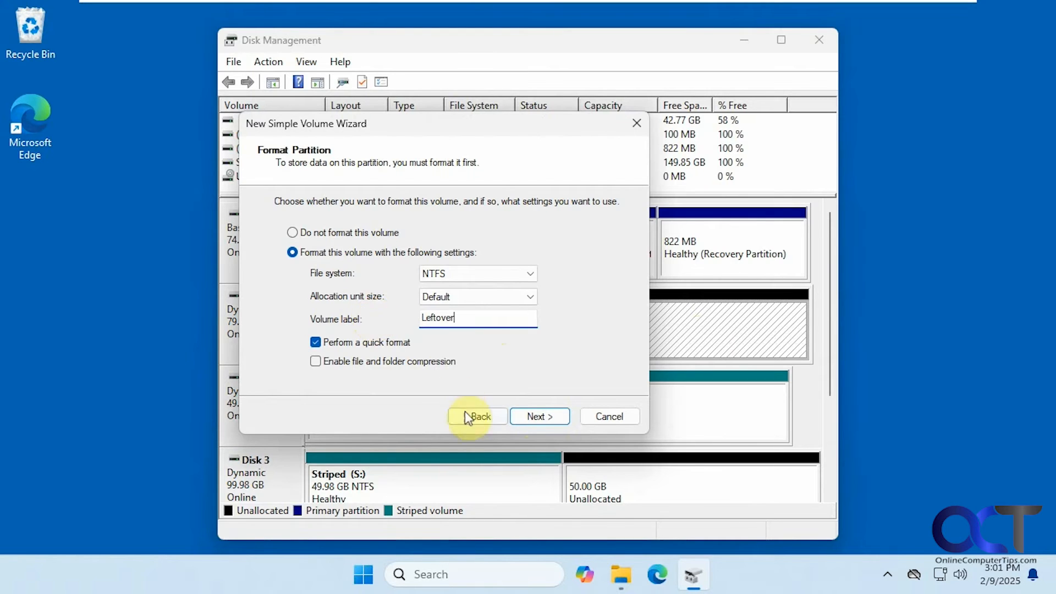
left_click(549, 418)
left_click(549, 416)
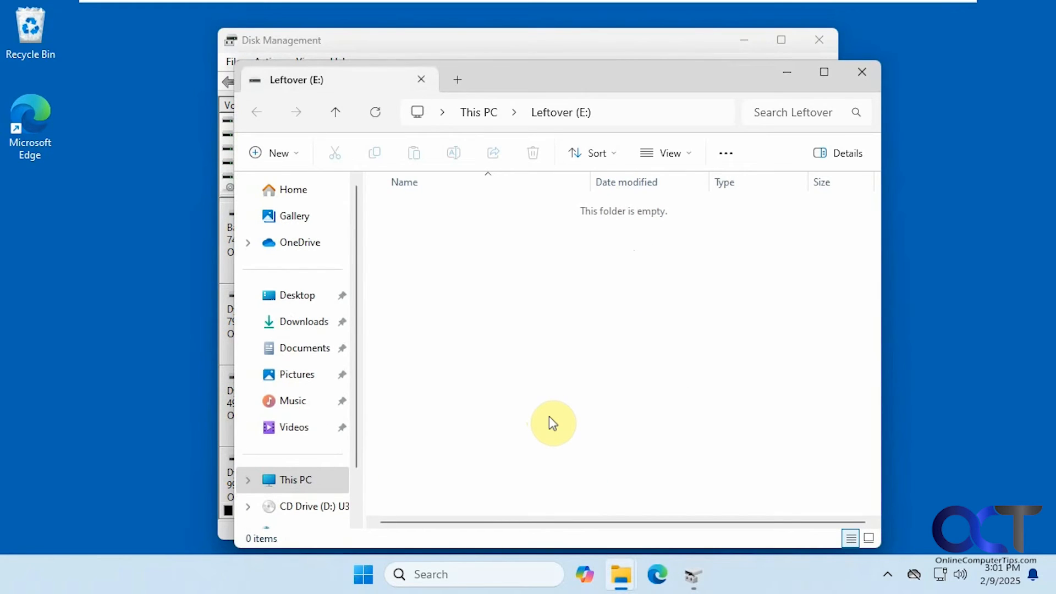
Step: Compare the Leftover (E:) and Striped (S:) drives in This PC, and return to Disk Management
left_click(293, 485)
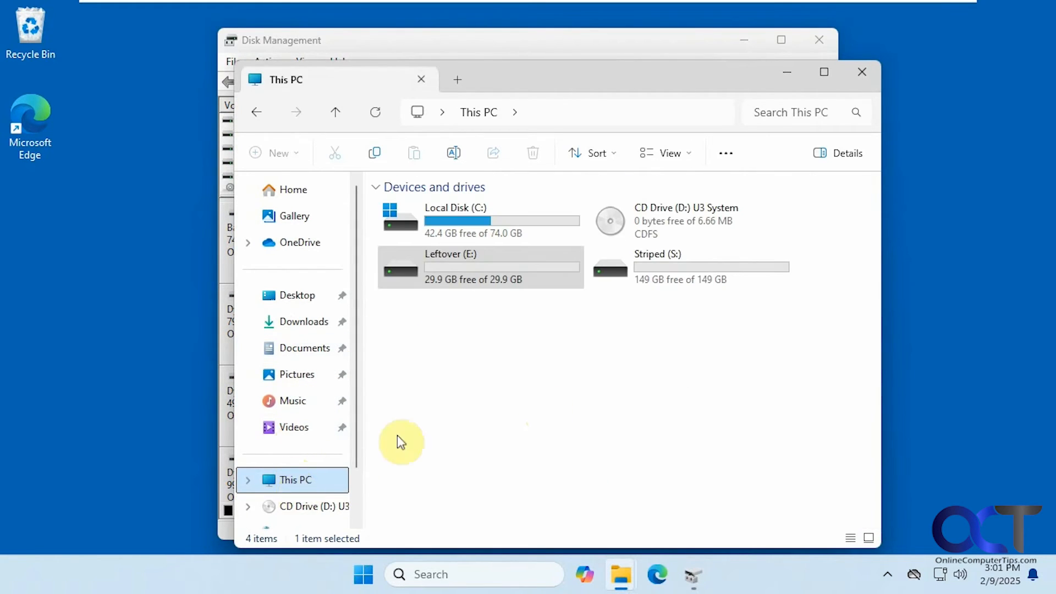
left_click(694, 264)
left_click(509, 273)
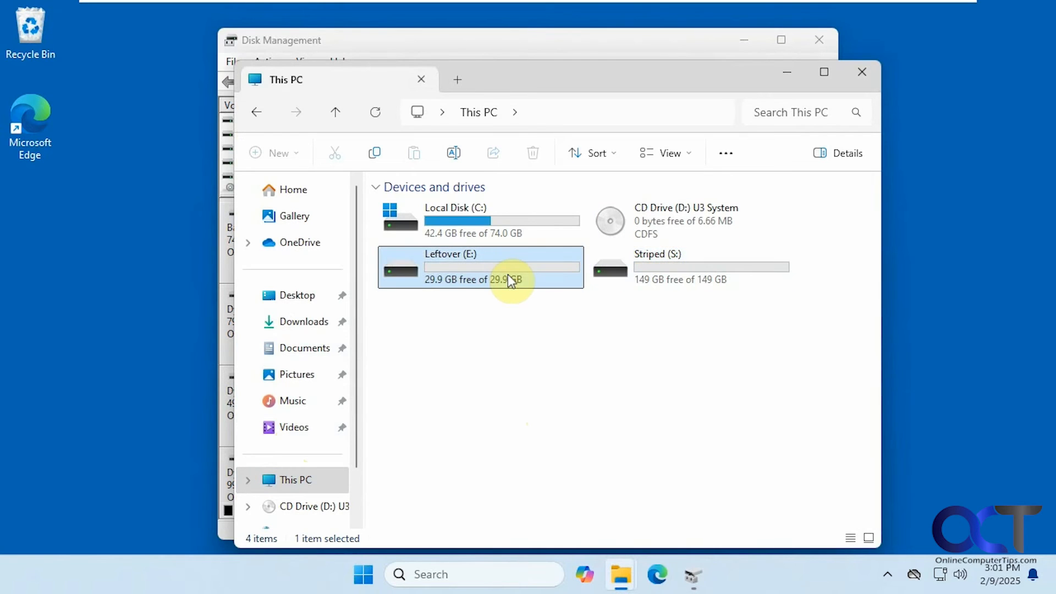
left_click(787, 74)
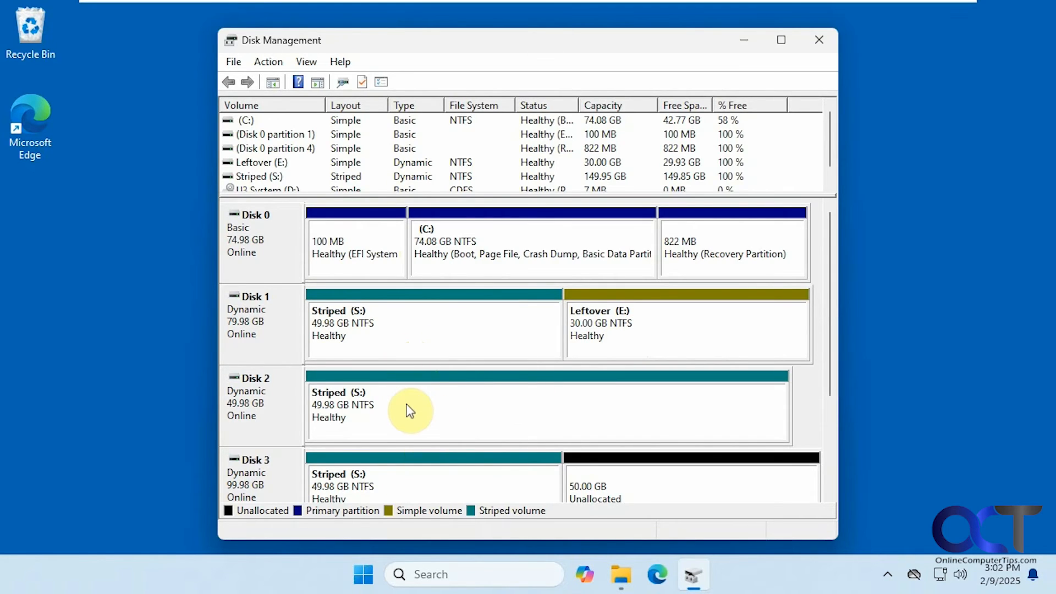
Step: Examine the disk list for the striped volume's status on each disk and the Leftover (E:) volume on Disk 1
left_click(399, 490)
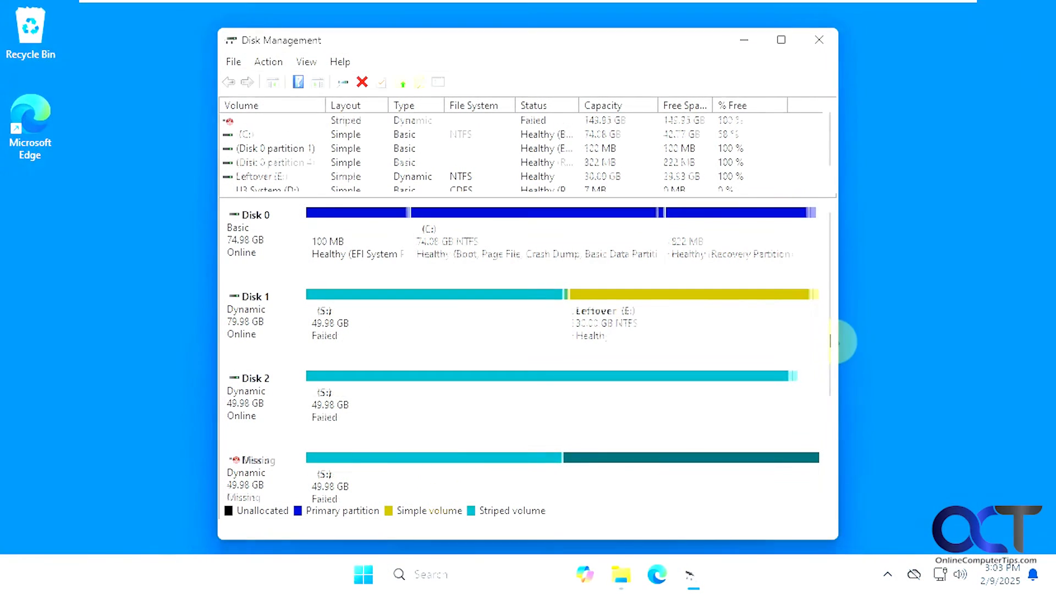
left_click_drag(831, 331, 833, 402)
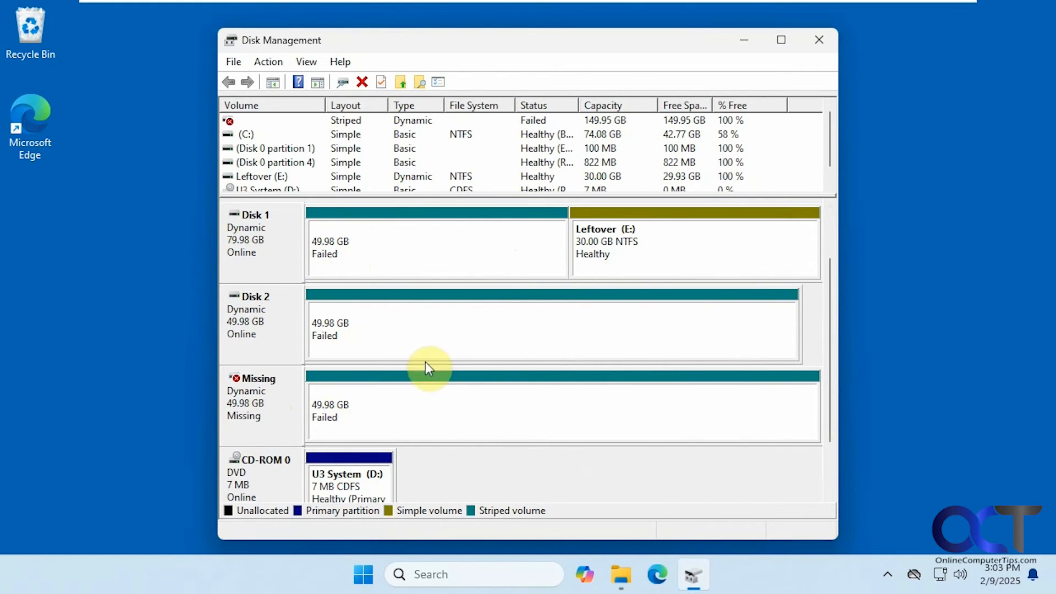
left_click(640, 254)
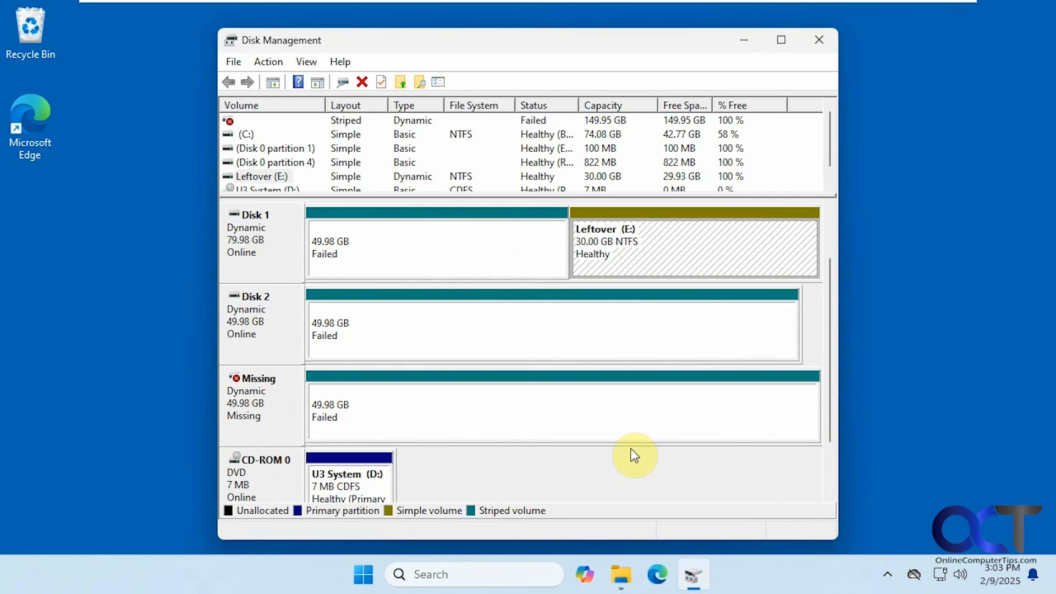
Step: Check in This PC which drives are available, including Leftover (E:), and return to Disk Management
left_click(620, 575)
left_click(667, 505)
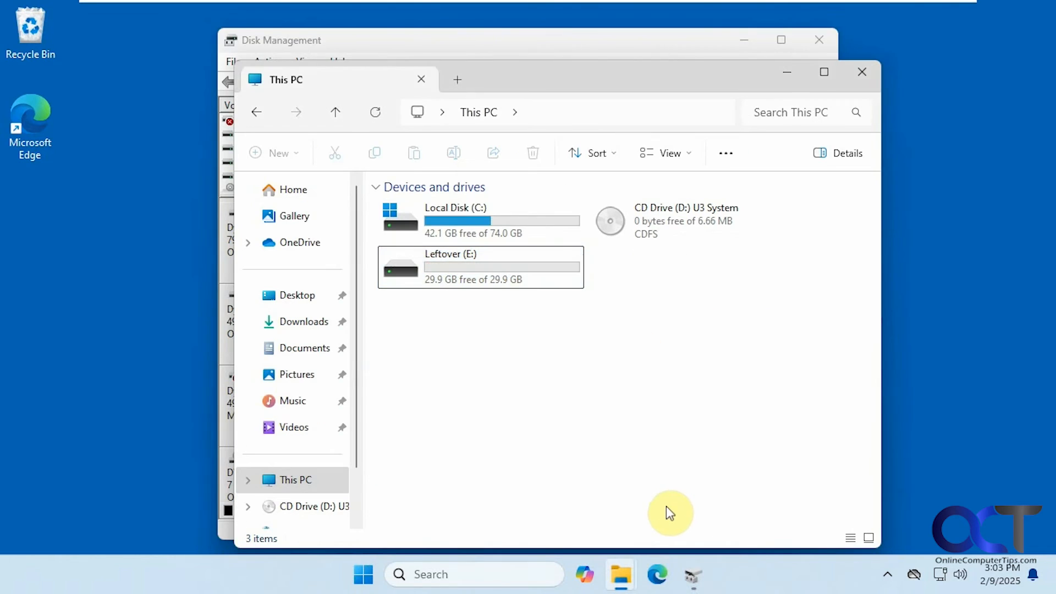
double_click(485, 265)
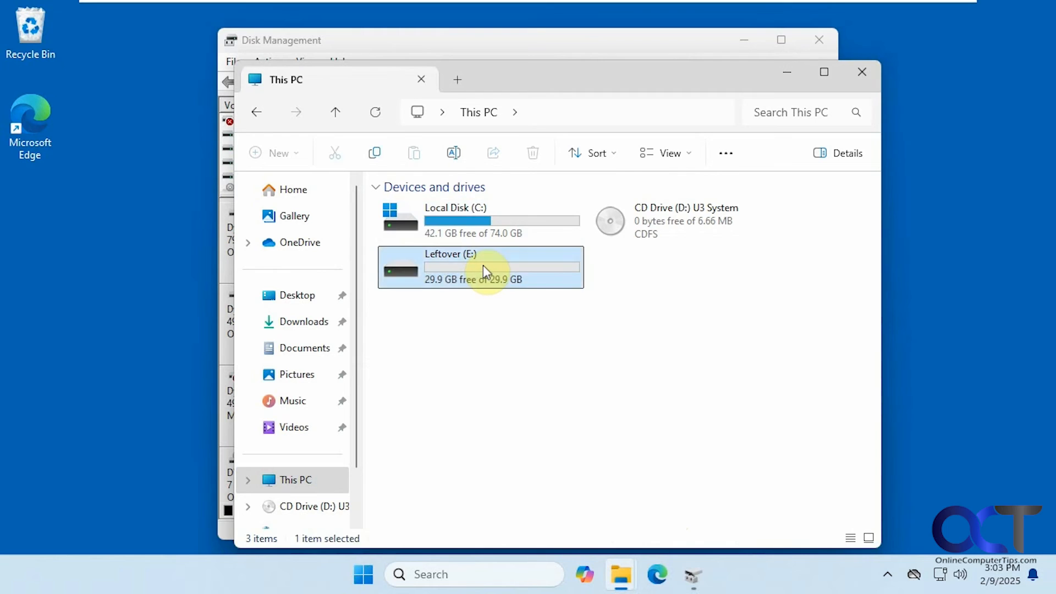
left_click(796, 77)
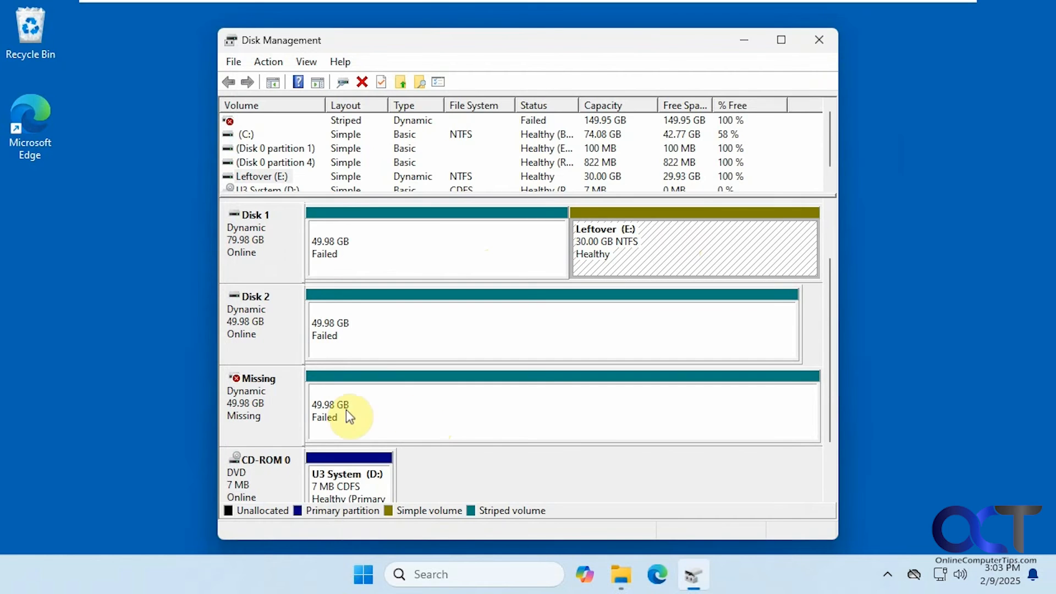
Step: Inspect the striped volume's portions on Disk 2 and Disk 1, and compare them with the Leftover (E:) volume
left_click(410, 331)
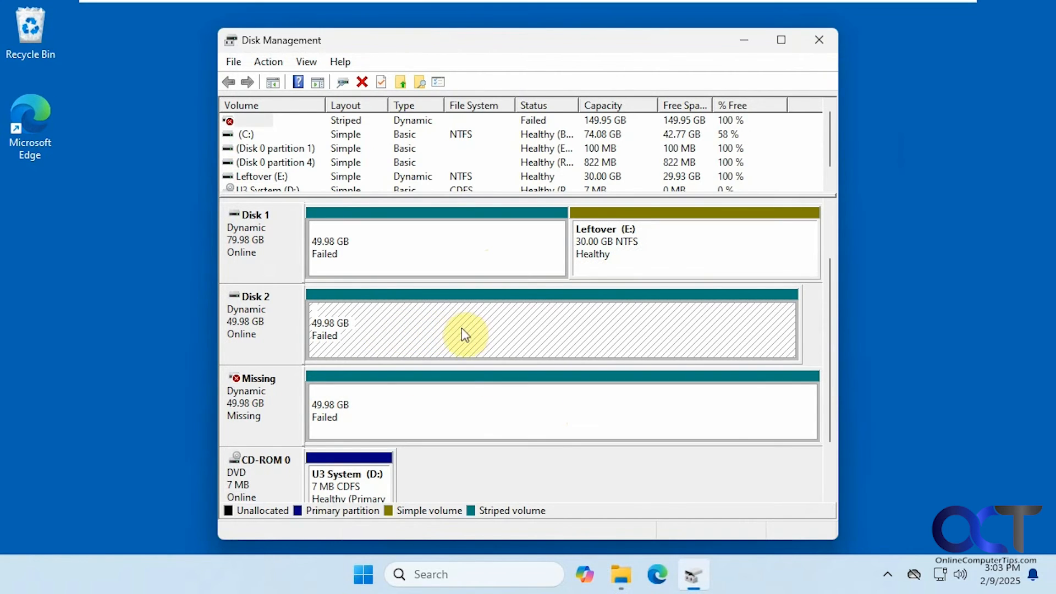
left_click(399, 245)
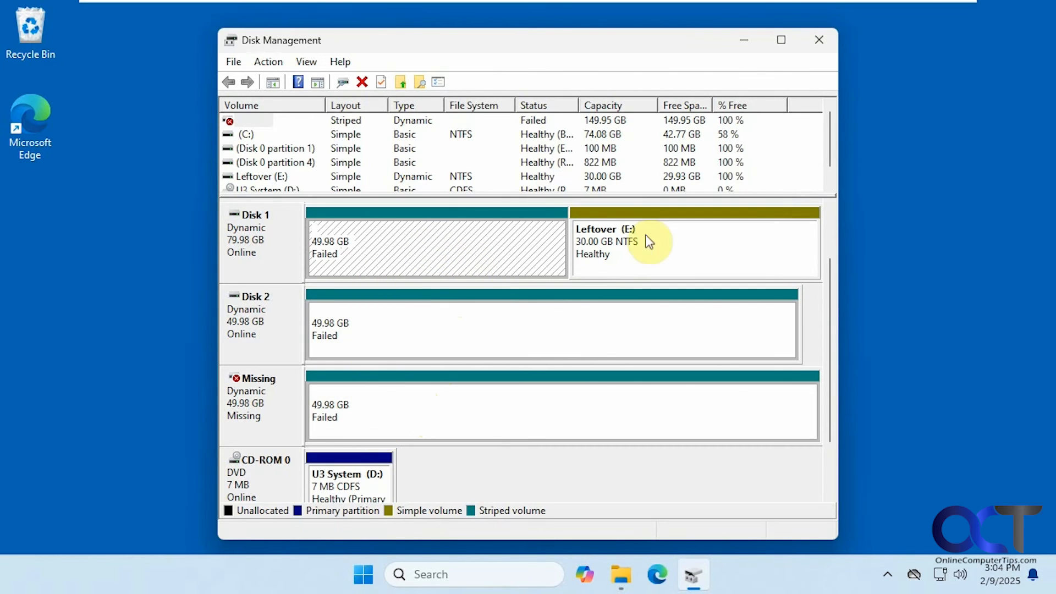
left_click(665, 242)
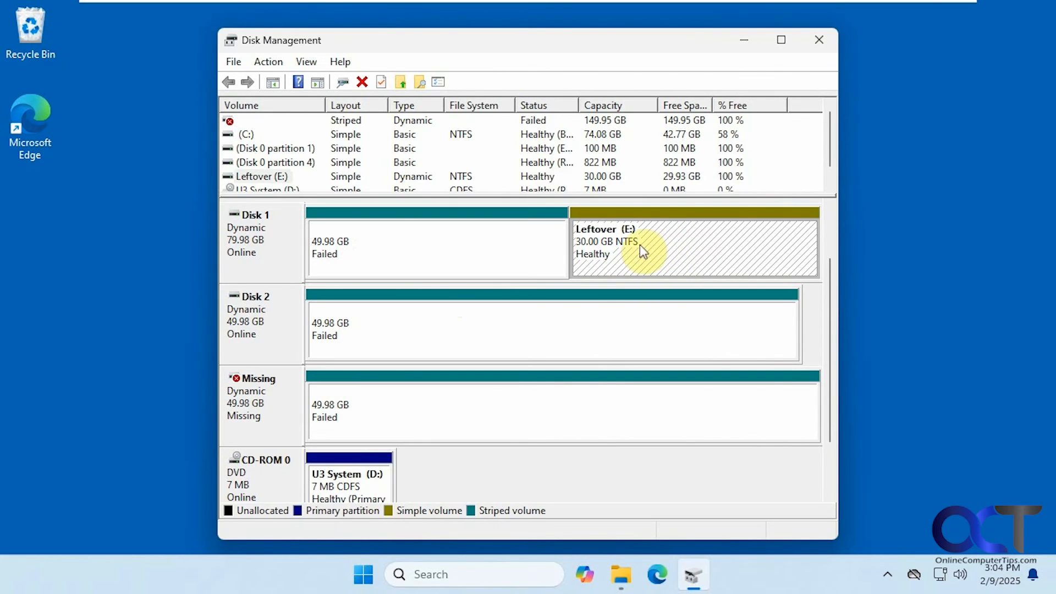